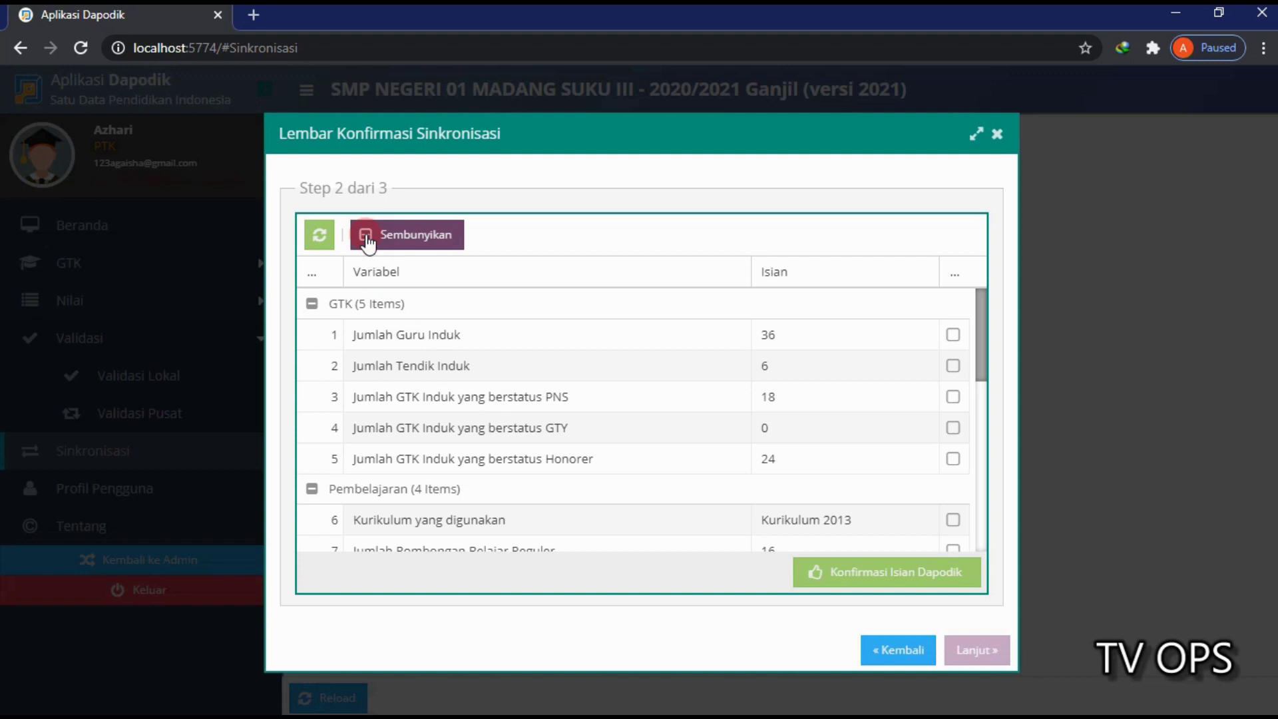
Step: Mark all five GTK items, from Jumlah Guru Induk to Jumlah GTK Induk yang berstatus Honorer, as confirmed
{"action": "left_click", "coordinate": [951, 338]}
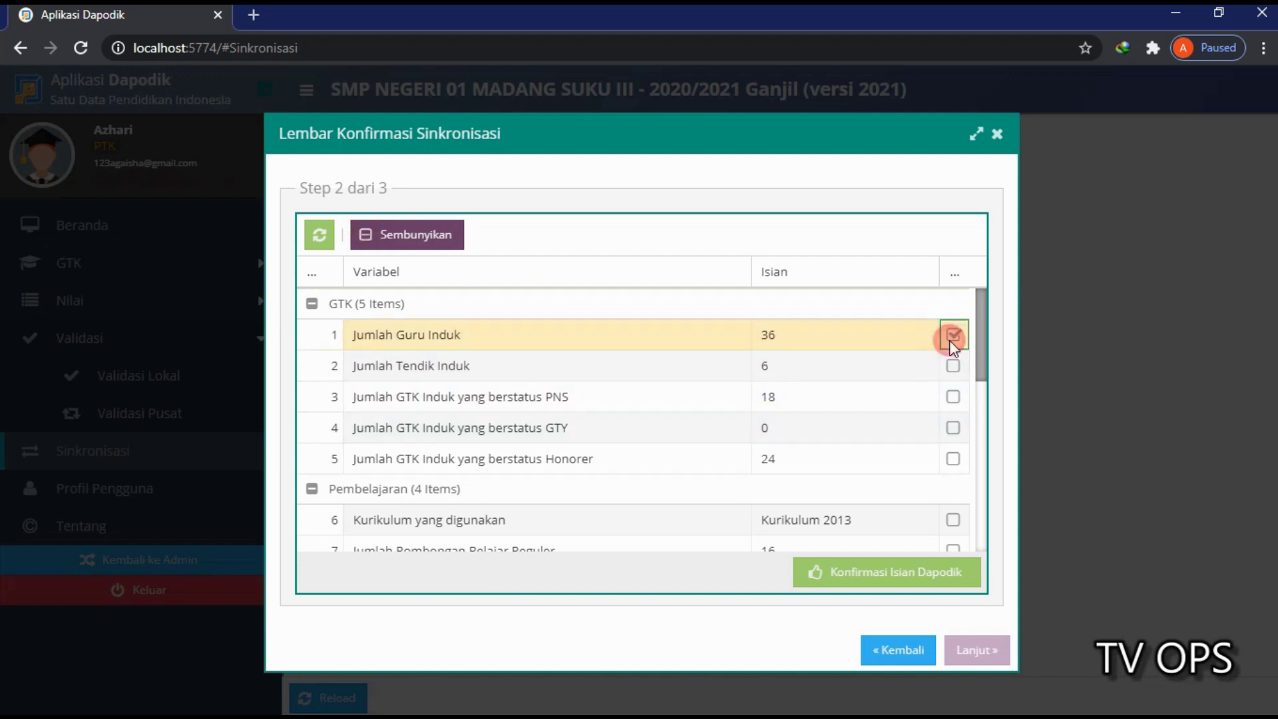
{"action": "left_click", "coordinate": [953, 365]}
{"action": "left_click", "coordinate": [953, 397]}
{"action": "left_click", "coordinate": [953, 428]}
{"action": "left_click", "coordinate": [953, 458]}
Step: Mark the four Pembelajaran items as confirmed, from Kurikulum yang digunakan to Jumlah Rombongan Belajar Kelas Terbuka
{"action": "left_click_drag", "start_coordinate": [980, 345], "coordinate": [981, 428]}
{"action": "left_click", "coordinate": [953, 319]}
{"action": "left_click", "coordinate": [953, 351]}
{"action": "left_click", "coordinate": [953, 381]}
{"action": "left_click", "coordinate": [953, 413]}
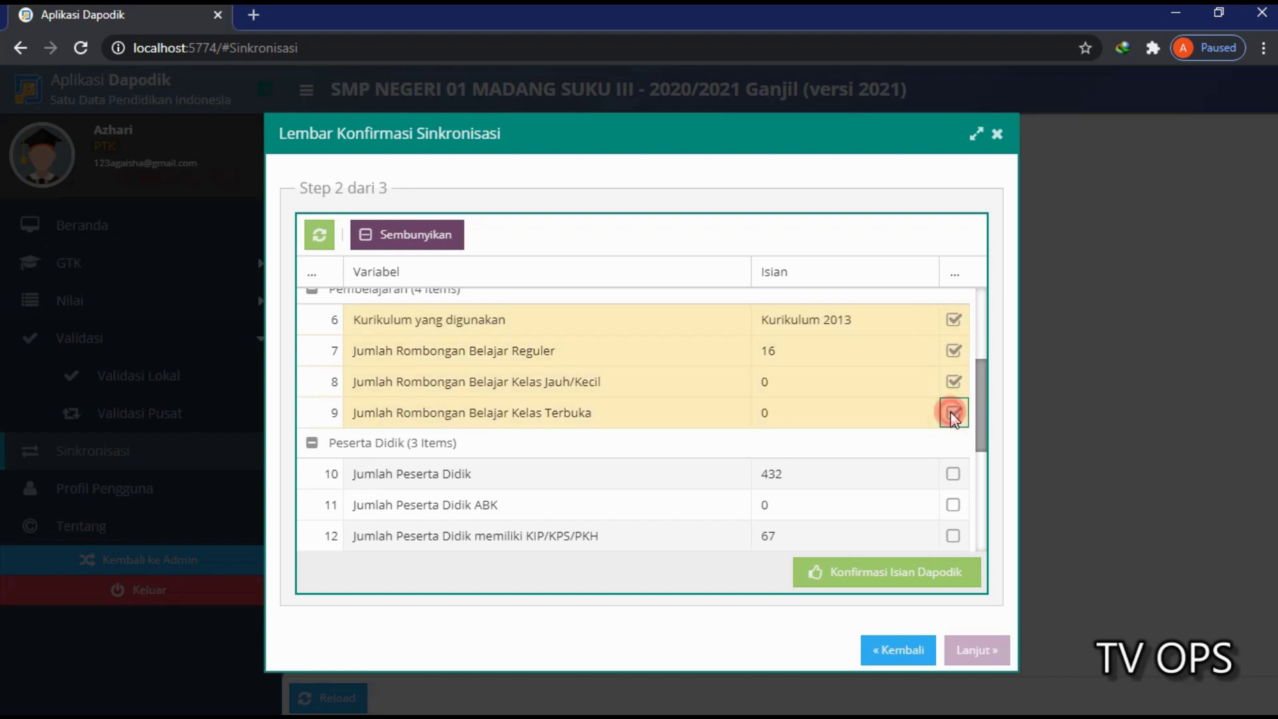
Step: Mark the three Peserta Didik items as confirmed, including Jumlah Peserta Didik ABK and KIP/KPS/PKH holders
{"action": "scroll", "coordinate": [978, 426], "scroll_direction": "down", "scroll_amount": 2}
{"action": "left_click", "coordinate": [953, 358]}
{"action": "left_click", "coordinate": [953, 388]}
{"action": "left_click", "coordinate": [953, 420]}
Step: Mark the six Sarana & Prasarana items as confirmed, from Jumlah Ruang Kelas to Fasilitas Internet
{"action": "left_click_drag", "start_coordinate": [981, 422], "coordinate": [981, 462]}
{"action": "left_click", "coordinate": [953, 370]}
{"action": "left_click", "coordinate": [953, 401]}
{"action": "left_click", "coordinate": [953, 432]}
{"action": "left_click", "coordinate": [953, 463]}
{"action": "left_click", "coordinate": [953, 493]}
{"action": "left_click", "coordinate": [953, 525]}
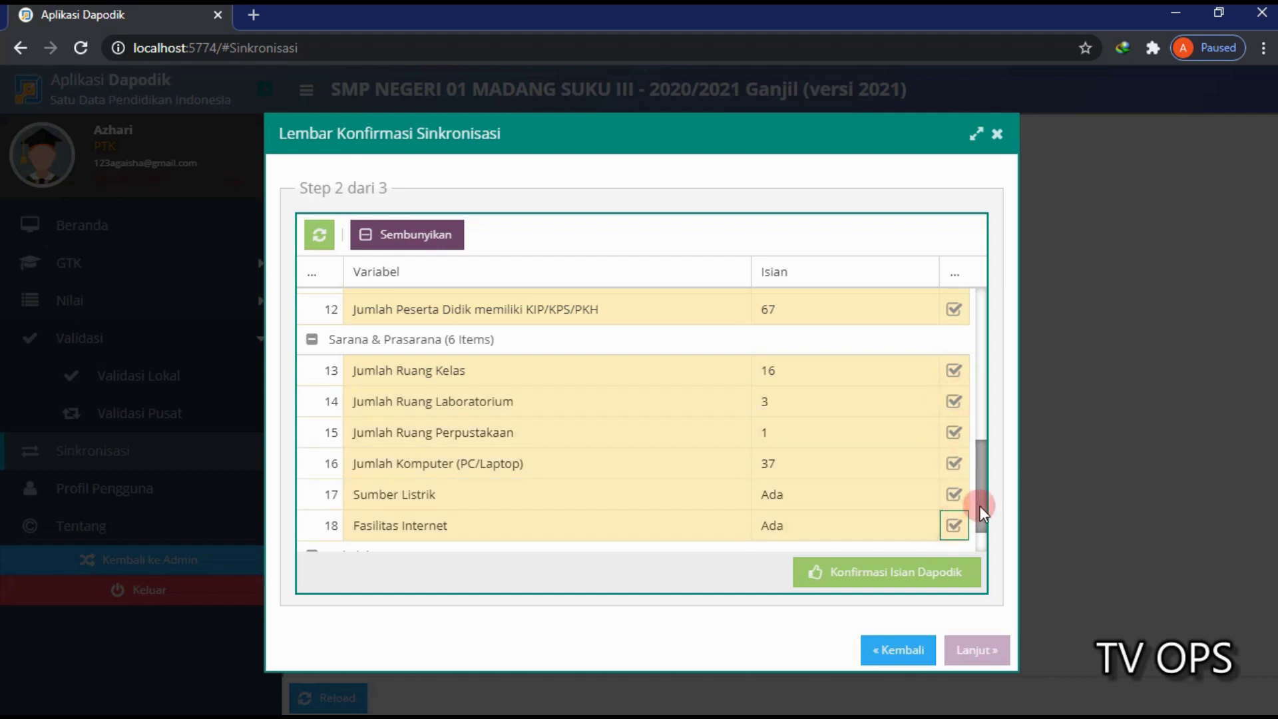
Step: Confirm the remaining Sekolah item, submit the Dapodik entries for confirmation and approve continuing the synchronization
{"action": "left_click_drag", "start_coordinate": [980, 506], "coordinate": [984, 547]}
{"action": "left_click", "coordinate": [953, 536]}
{"action": "left_click", "coordinate": [882, 570]}
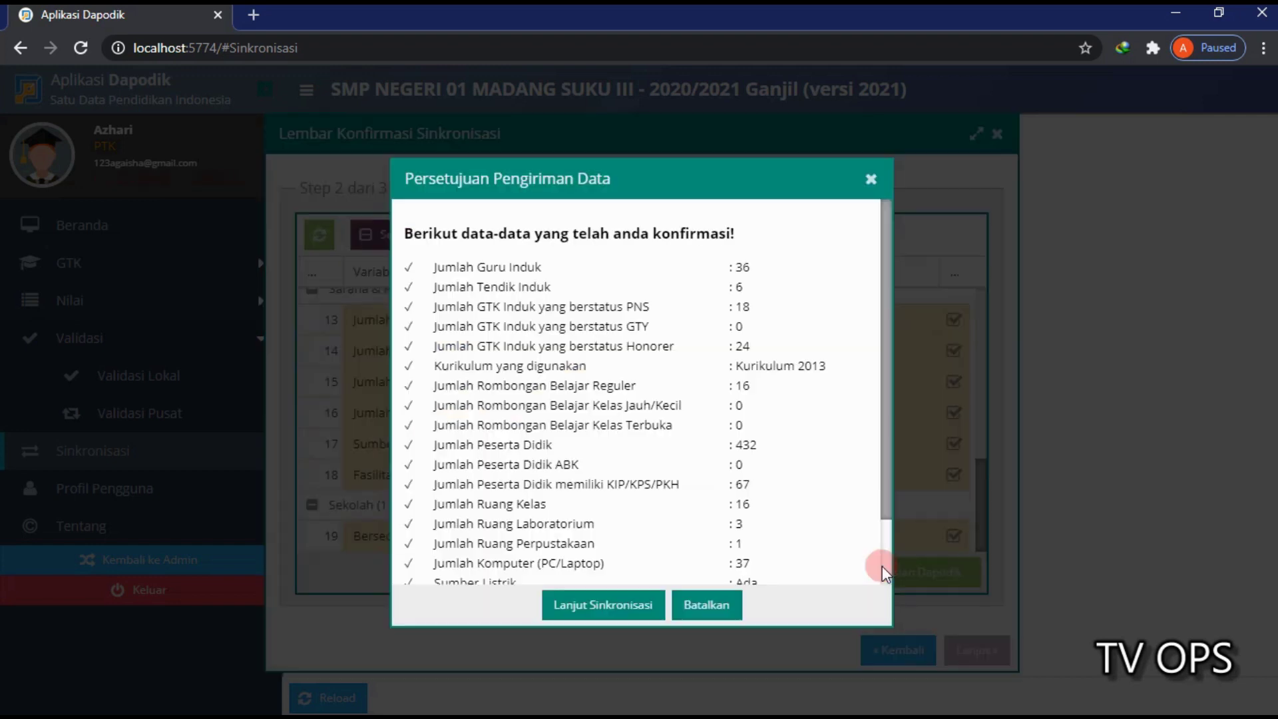
{"action": "left_click", "coordinate": [609, 603]}
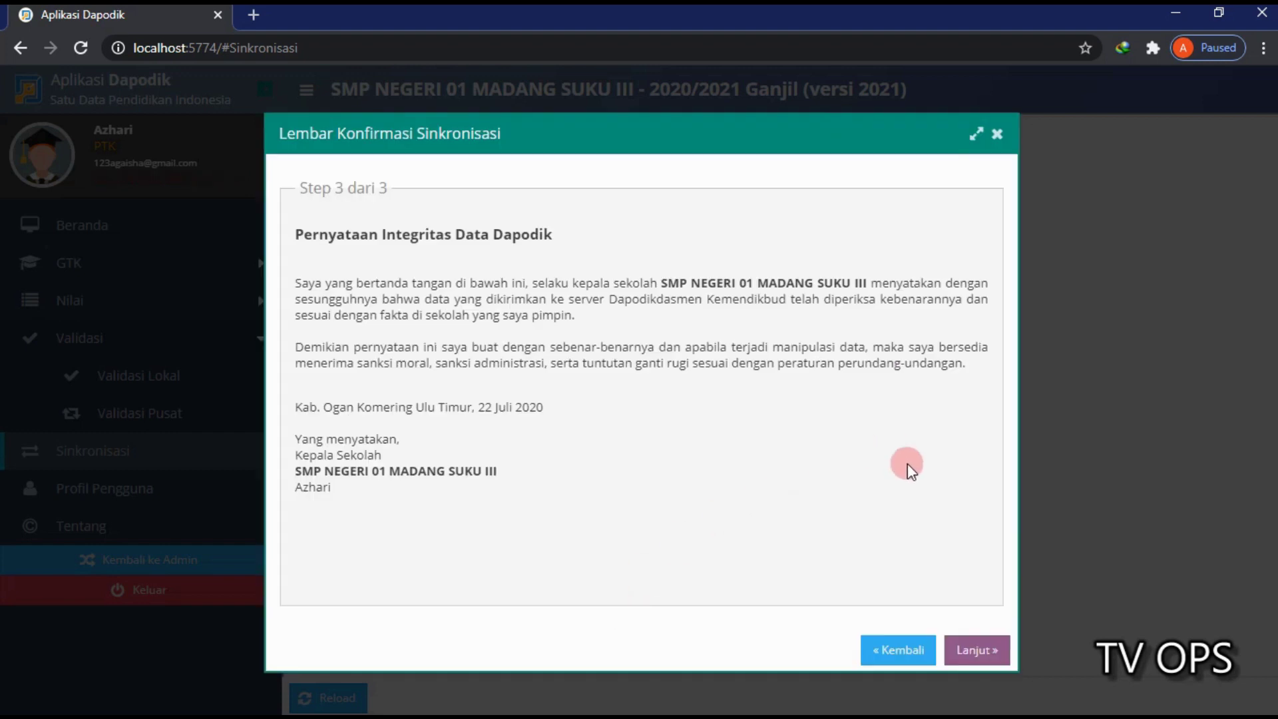
Step: Accept the Pernyataan Integritas Data Dapodik and confirm sending the data
{"action": "left_click", "coordinate": [974, 650]}
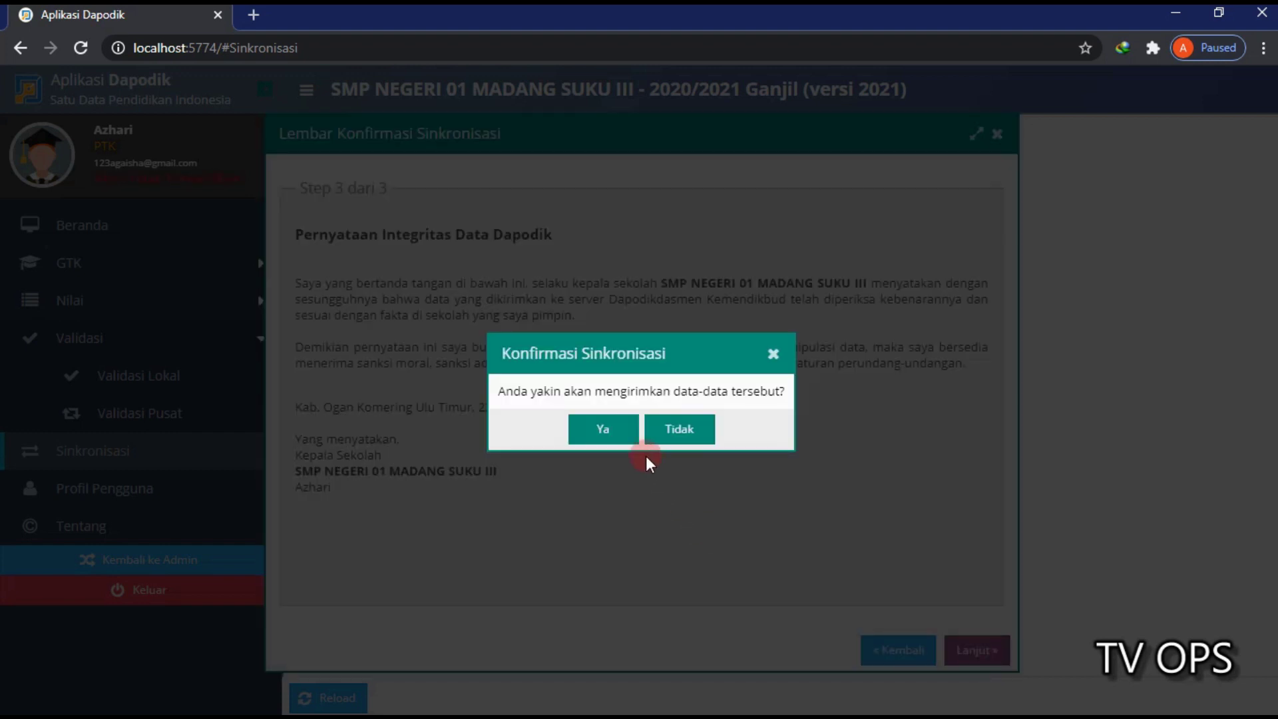
{"action": "left_click", "coordinate": [607, 432]}
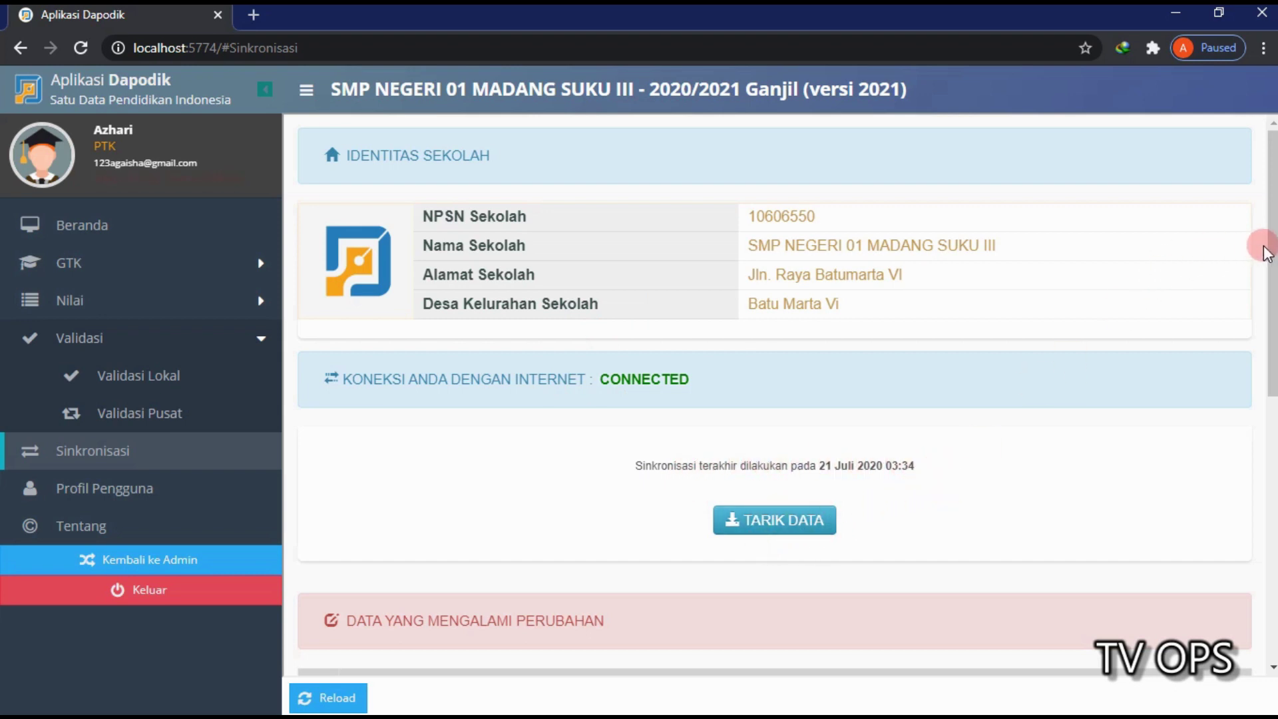
Step: Review the list of changed data on the synchronization page and start Tarik Data
{"action": "scroll", "coordinate": [1265, 255], "scroll_direction": "down", "scroll_amount": 4}
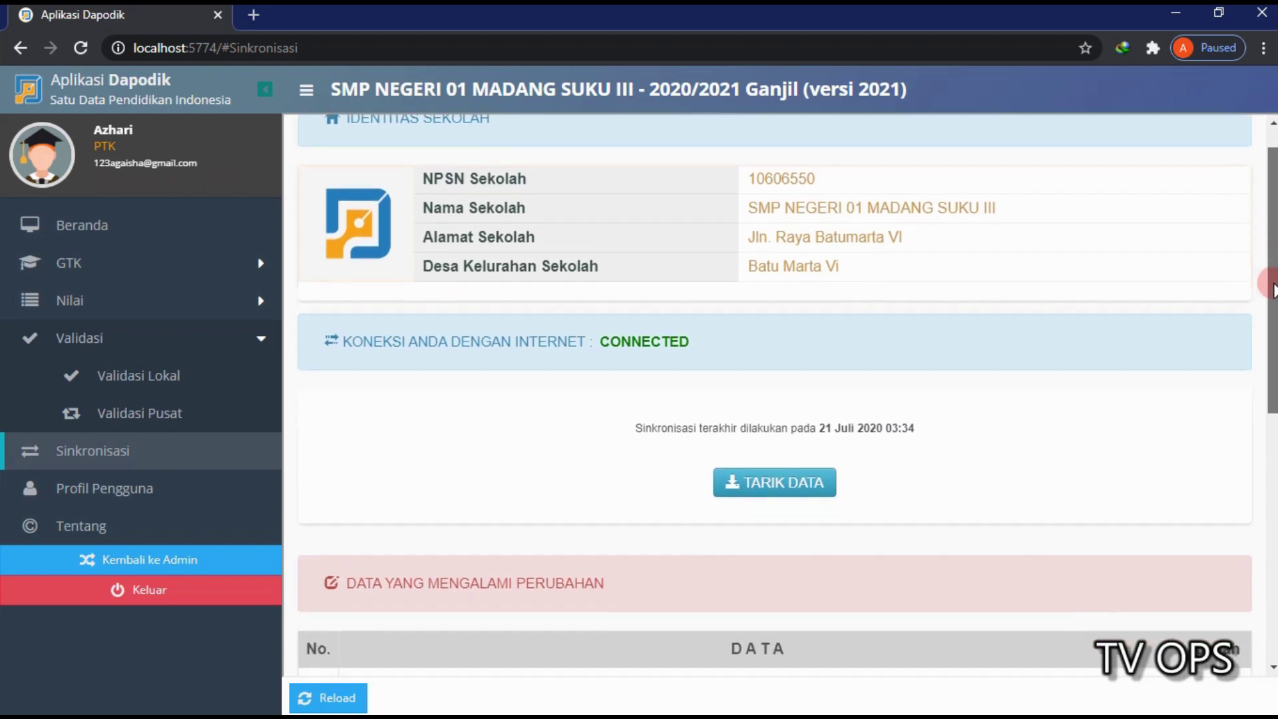
{"action": "scroll", "coordinate": [774, 395], "scroll_direction": "down", "scroll_amount": 5}
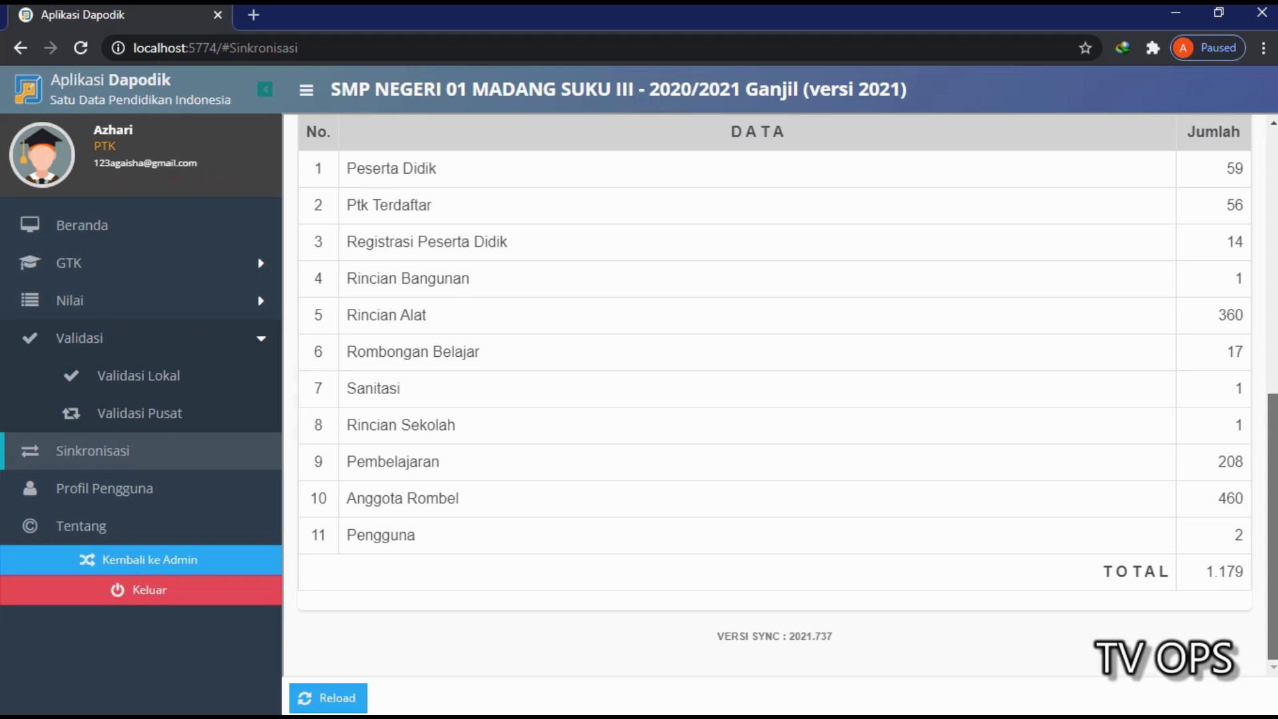
{"action": "left_click", "coordinate": [1270, 246]}
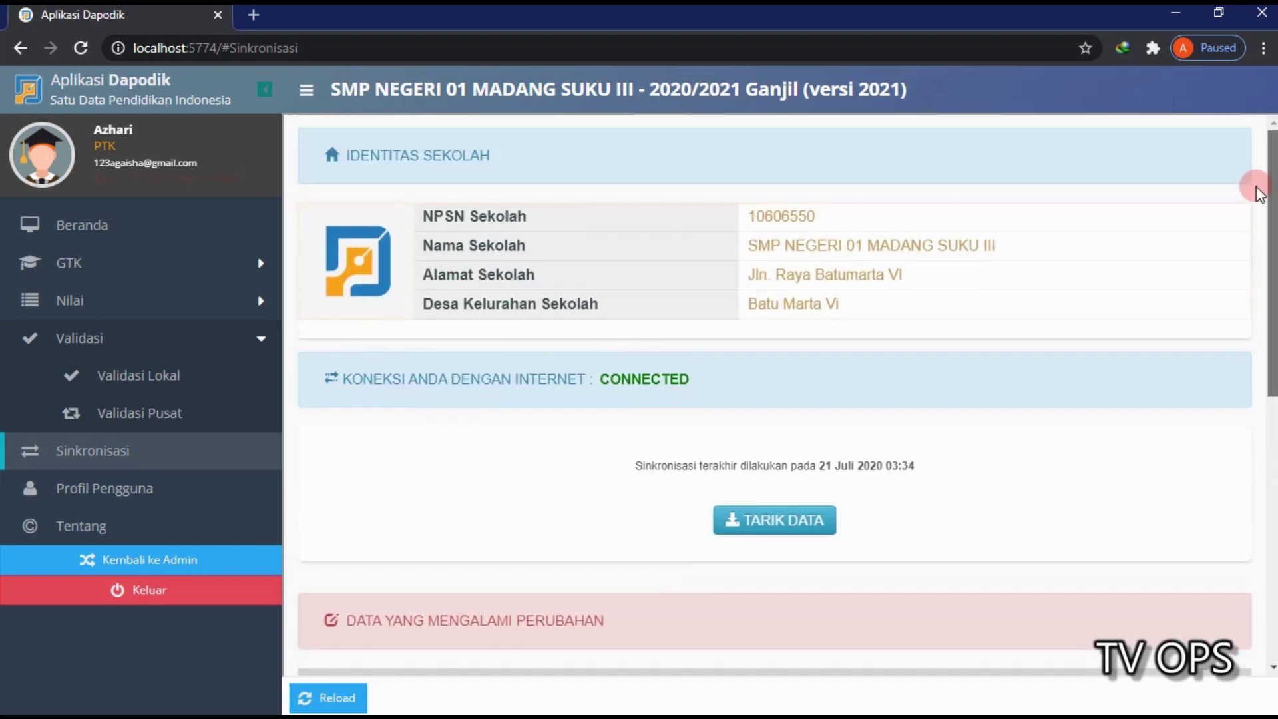
{"action": "left_click", "coordinate": [774, 522]}
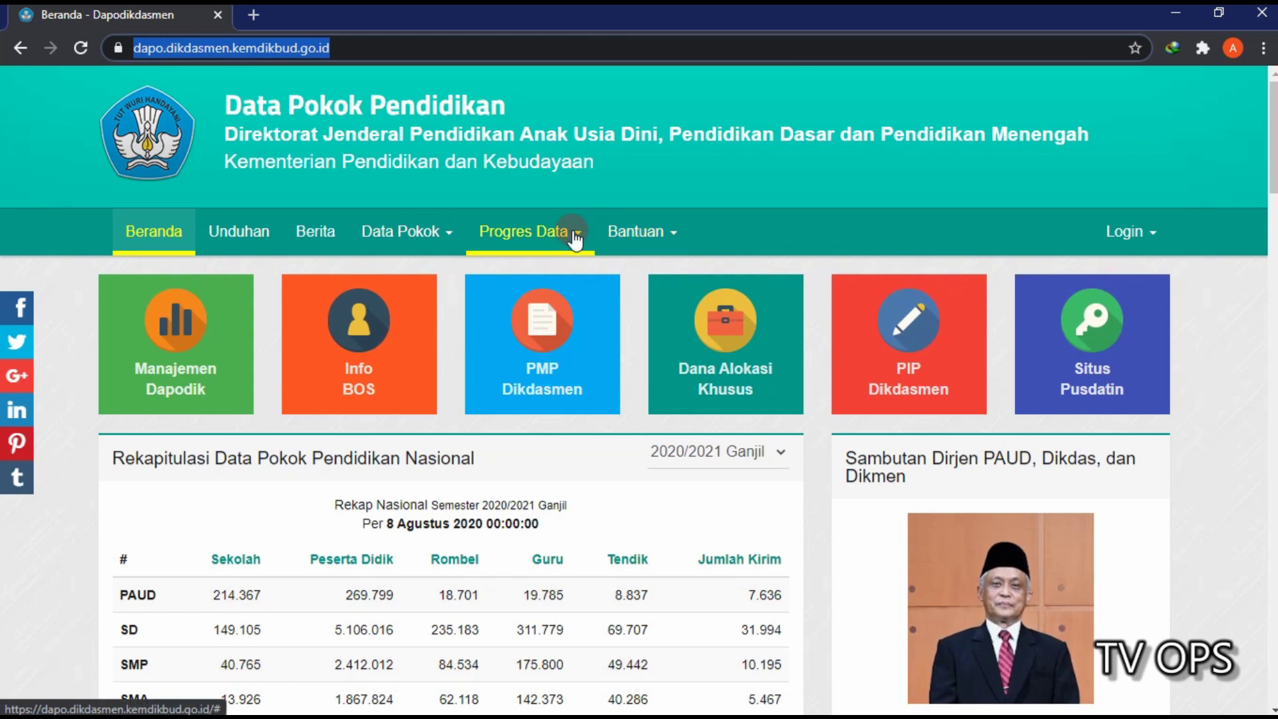
Step: On the Dapodikdasmen website, open the SD data progress for Prov. Sumatera Selatan
{"action": "left_click", "coordinate": [576, 238]}
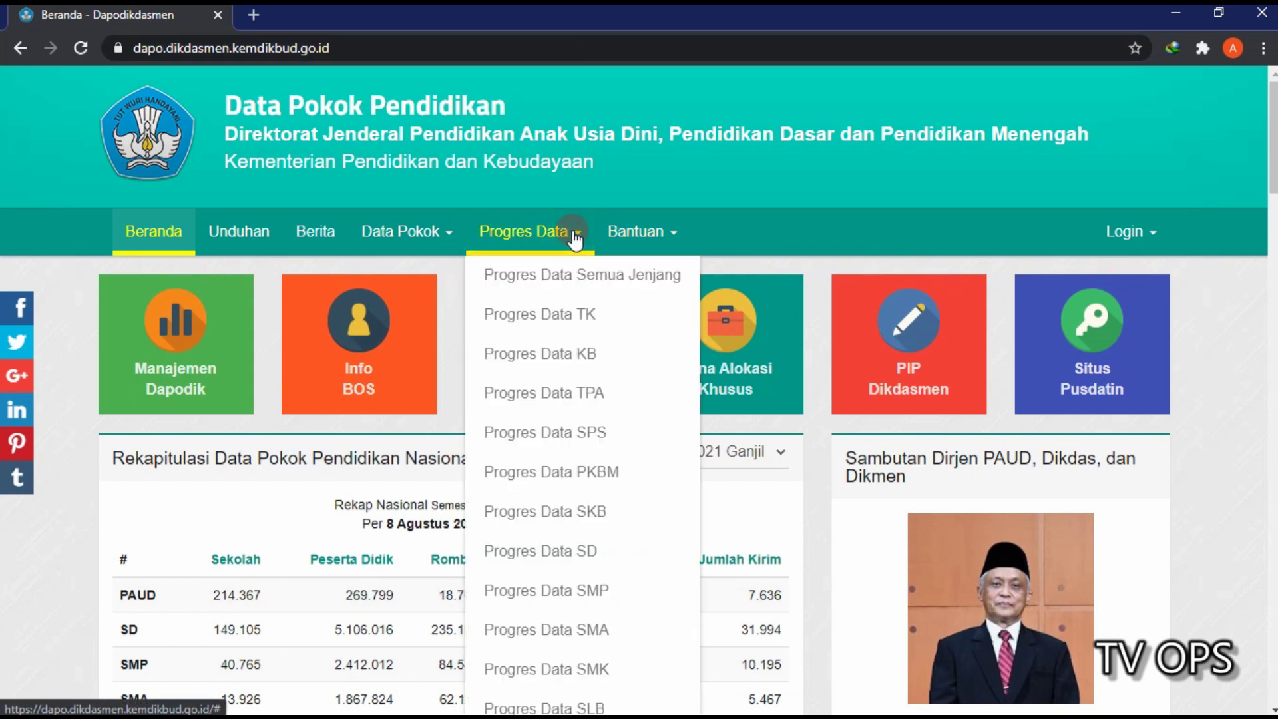
{"action": "left_click", "coordinate": [436, 237]}
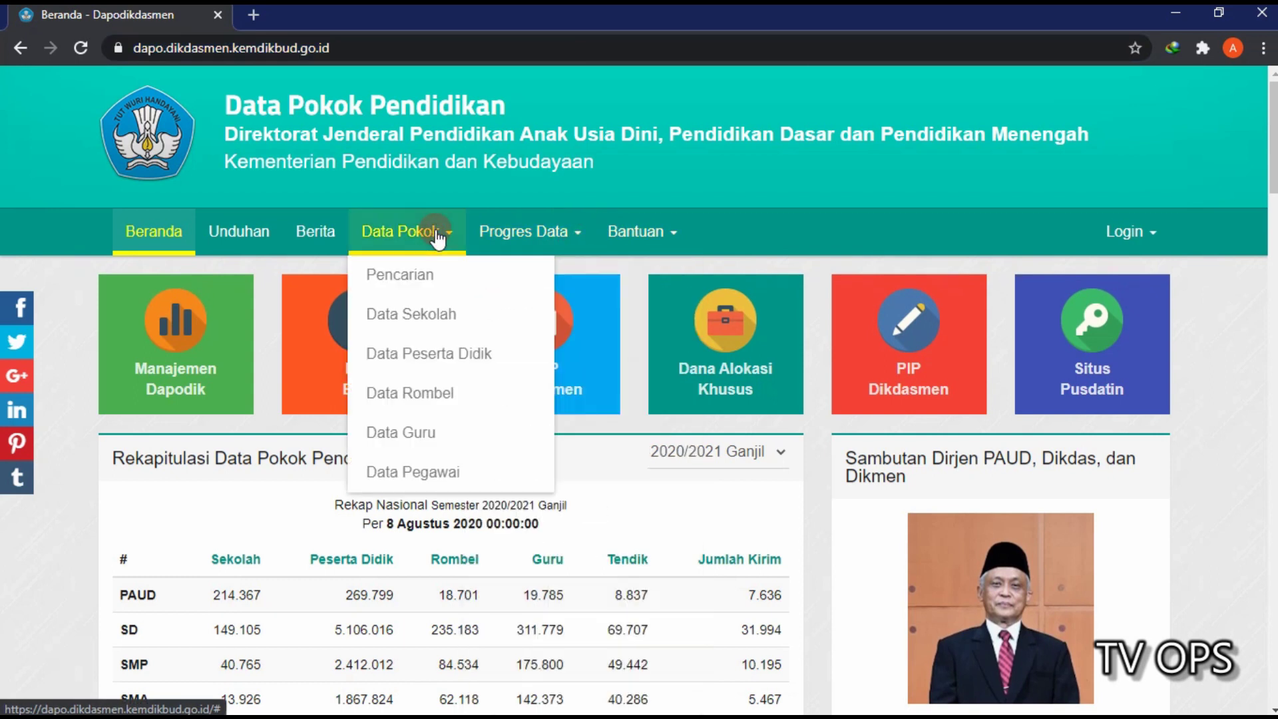
{"action": "left_click", "coordinate": [580, 237]}
{"action": "left_click", "coordinate": [555, 551]}
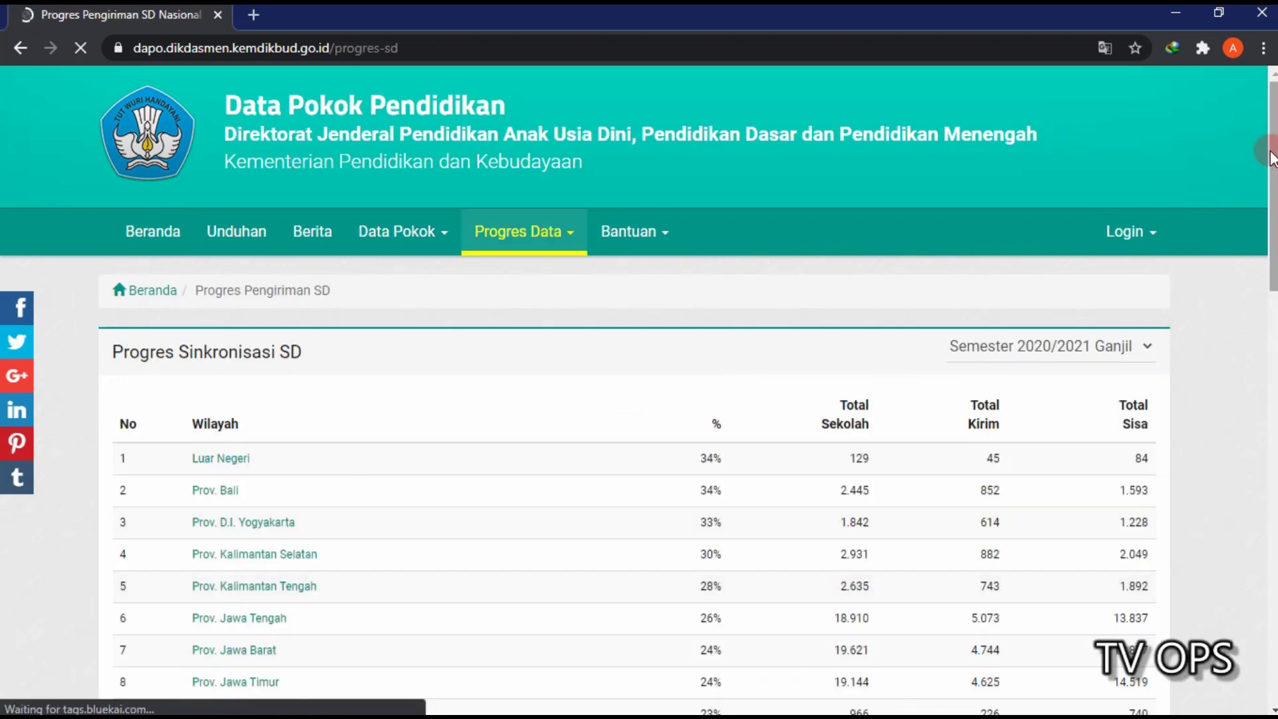
{"action": "left_click_drag", "start_coordinate": [1271, 151], "coordinate": [1272, 399]}
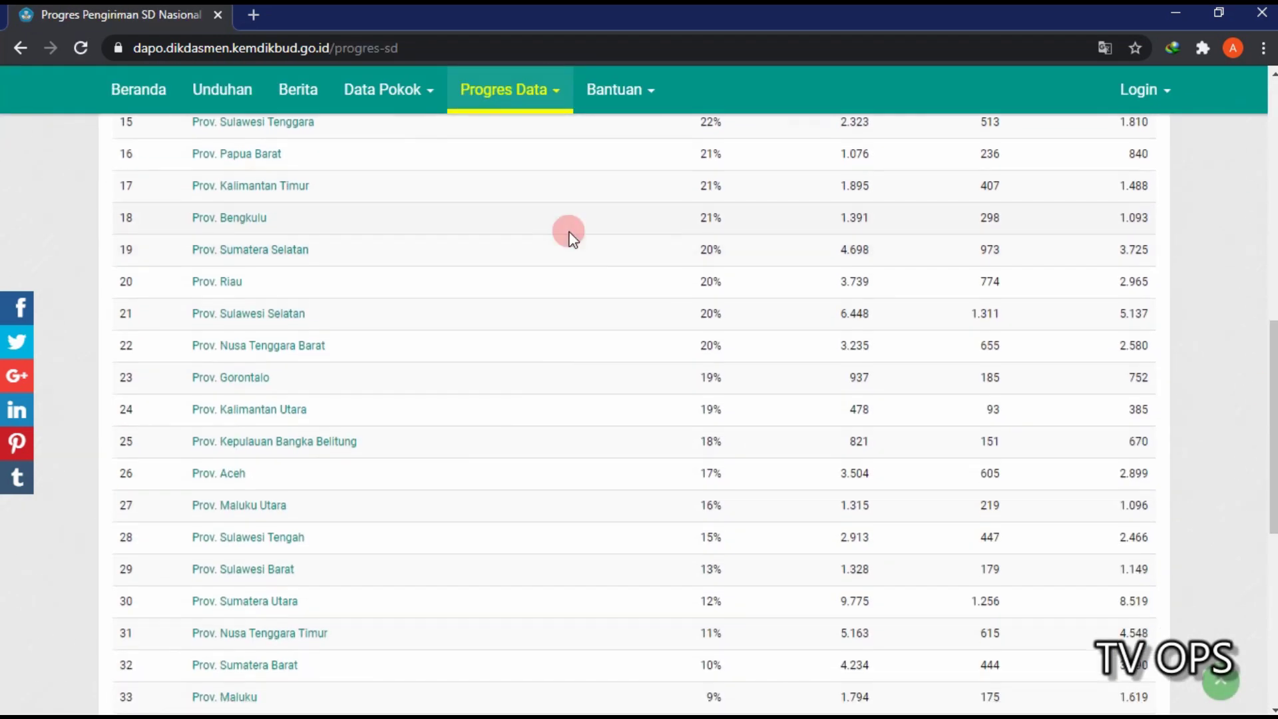
{"action": "left_click", "coordinate": [243, 255]}
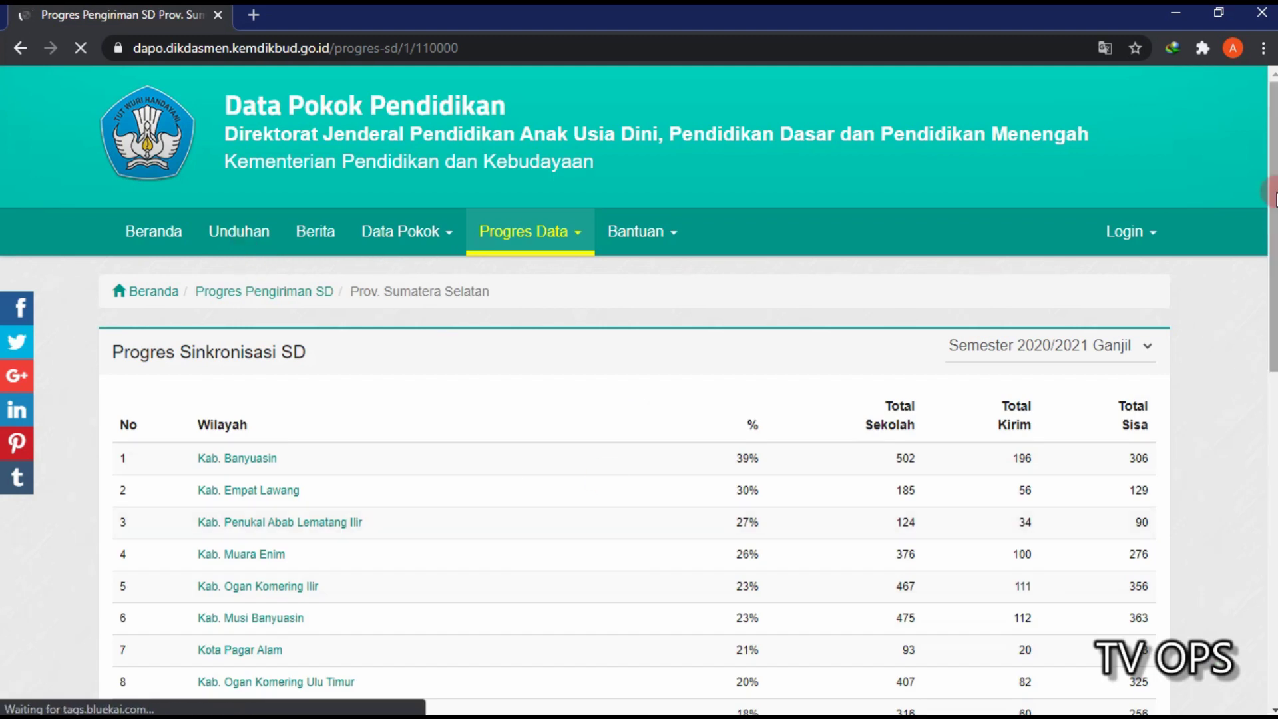
Step: Open the SD progress of Kec. Madang Suku III in Kab. Ogan Komering Ulu Timur and examine the schools' last sync status
{"action": "left_click_drag", "start_coordinate": [1273, 200], "coordinate": [1273, 389]}
{"action": "left_click", "coordinate": [308, 226]}
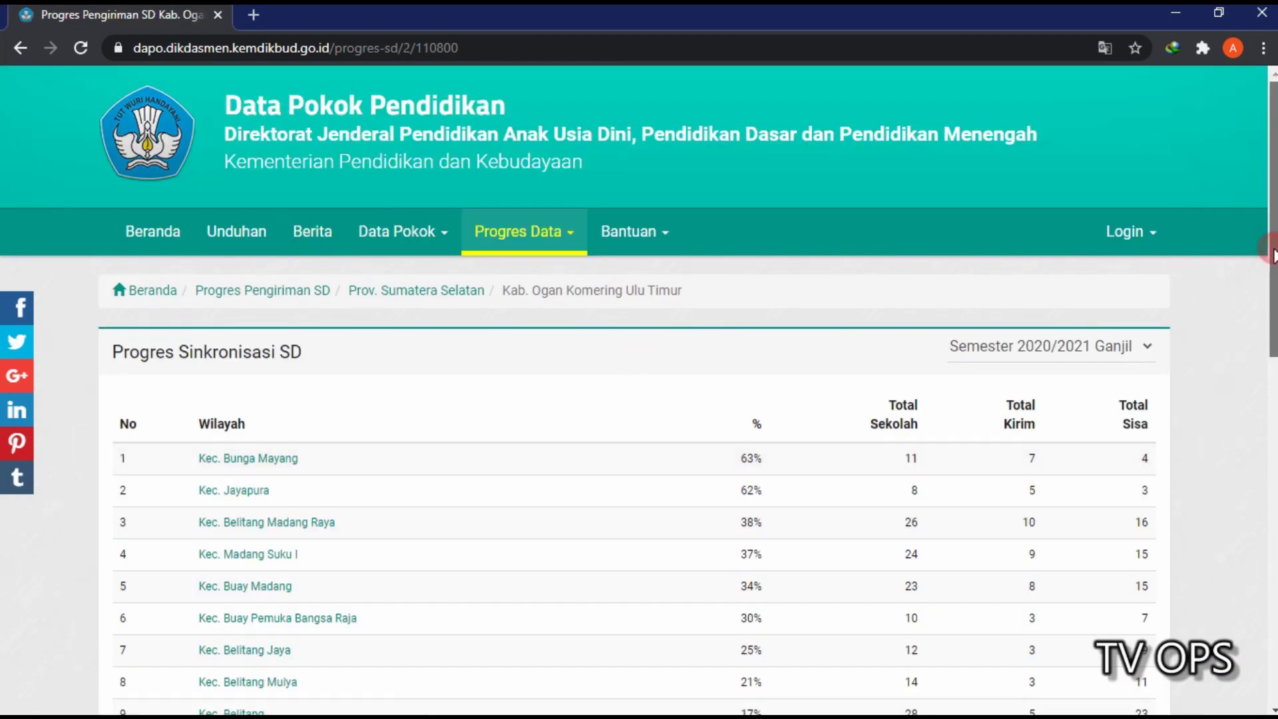
{"action": "scroll", "coordinate": [636, 356], "scroll_direction": "down", "scroll_amount": 5}
{"action": "scroll", "coordinate": [266, 480], "scroll_direction": "down", "scroll_amount": 3}
{"action": "left_click", "coordinate": [266, 479]}
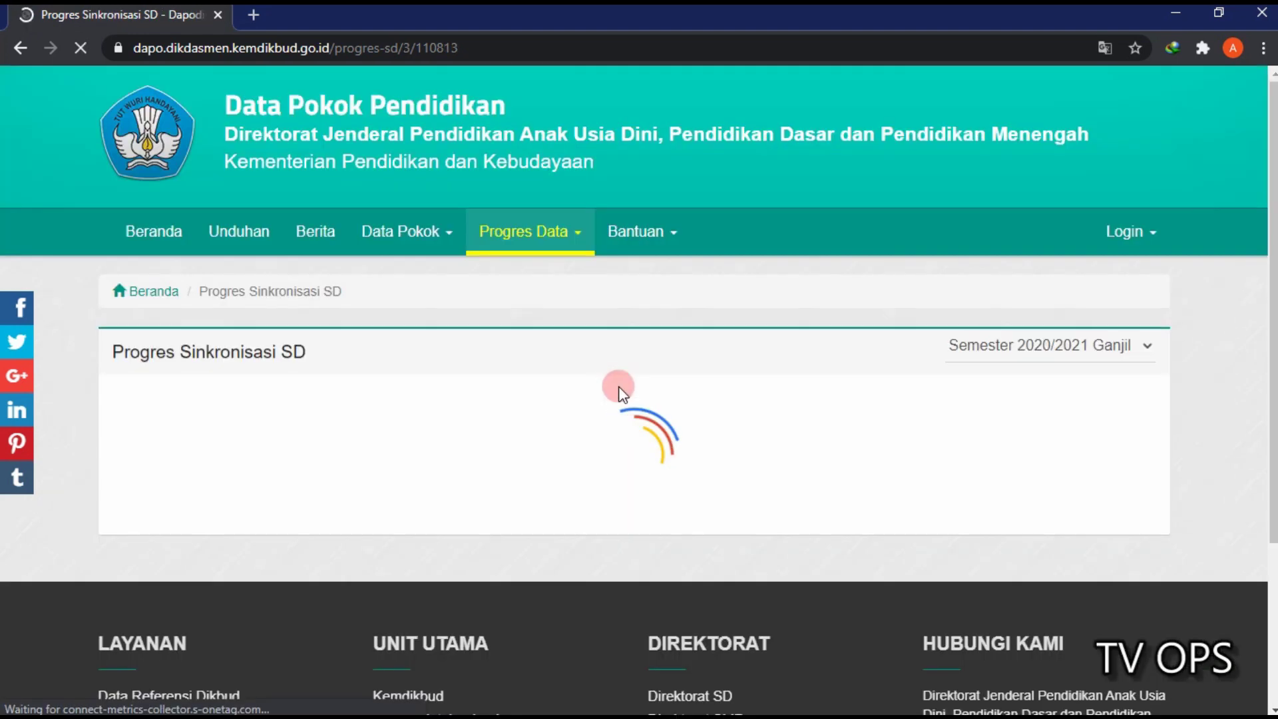
{"action": "scroll", "coordinate": [439, 436], "scroll_direction": "down", "scroll_amount": 5}
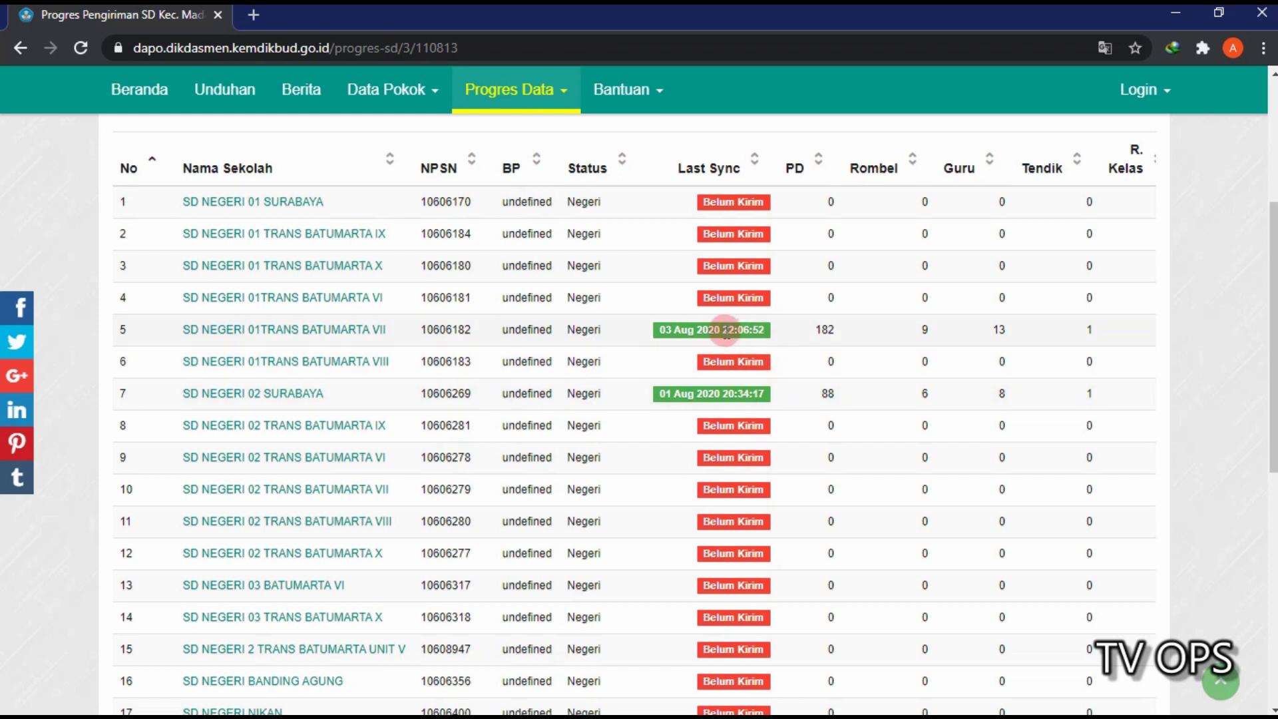
{"action": "left_click_drag", "start_coordinate": [1273, 381], "coordinate": [1124, 199]}
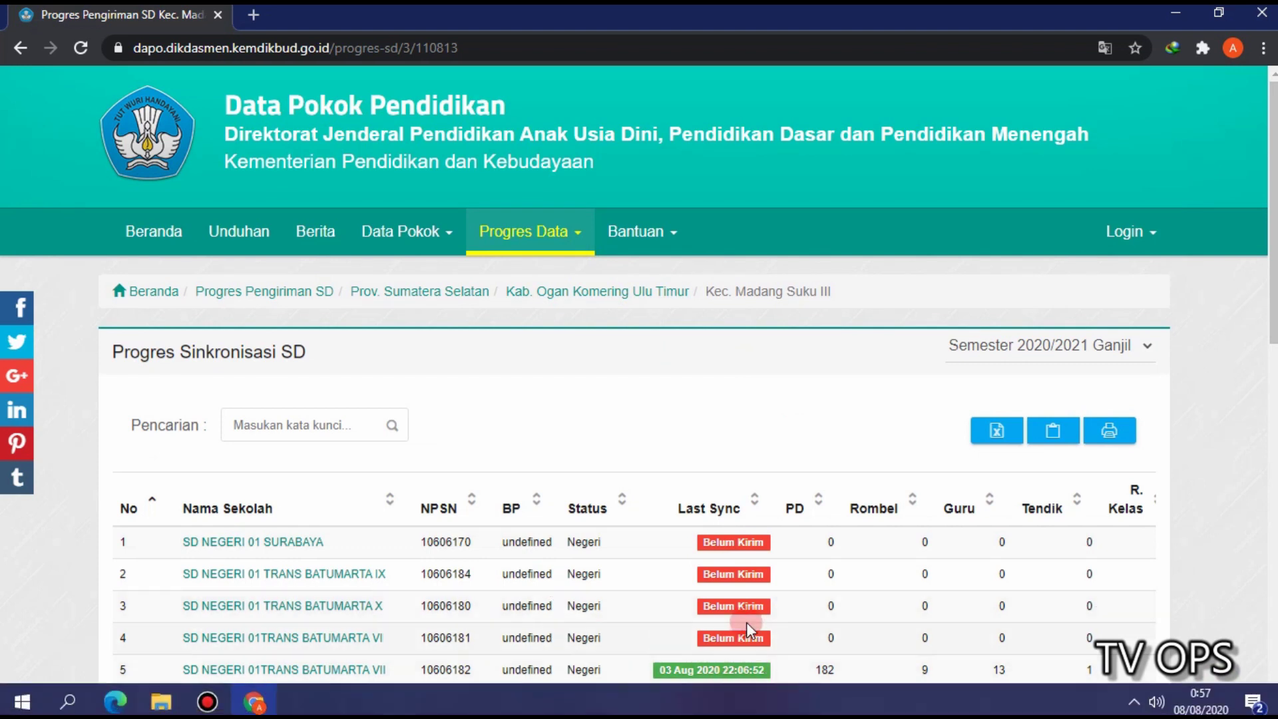
Step: Open the SMP data progress for Prov. Sumatera Selatan
{"action": "left_click", "coordinate": [577, 235]}
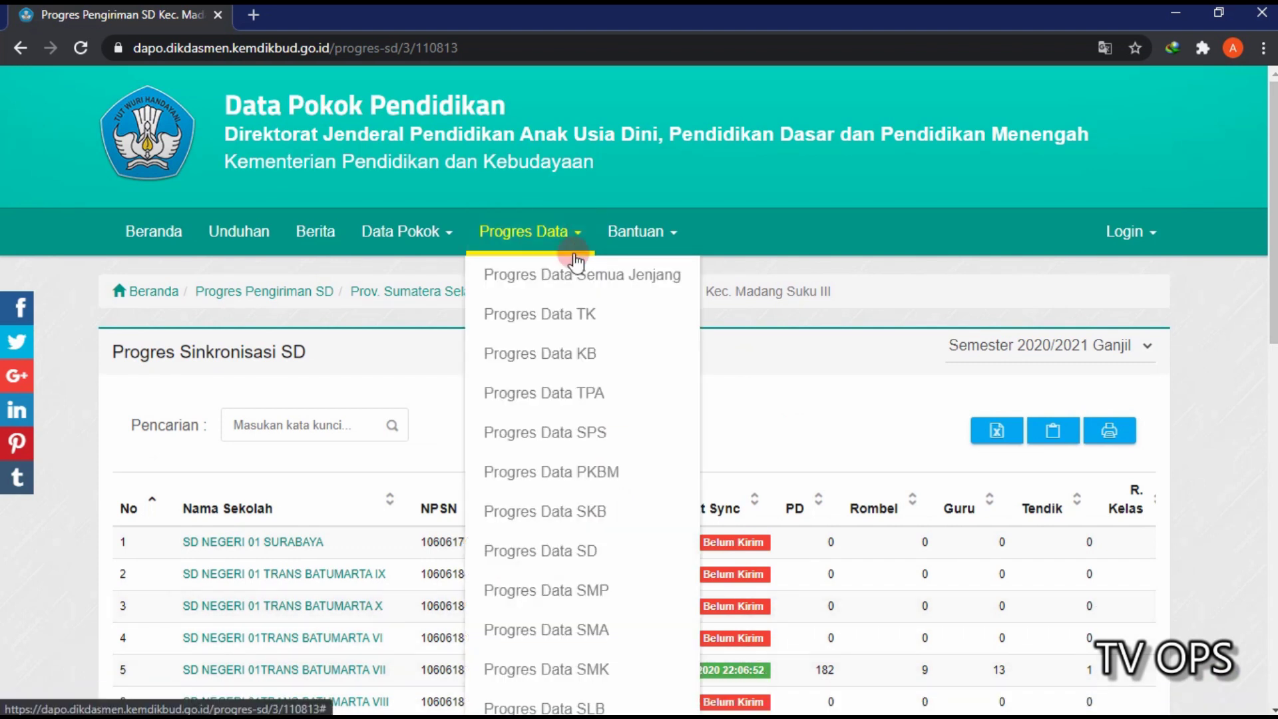
{"action": "left_click", "coordinate": [518, 590]}
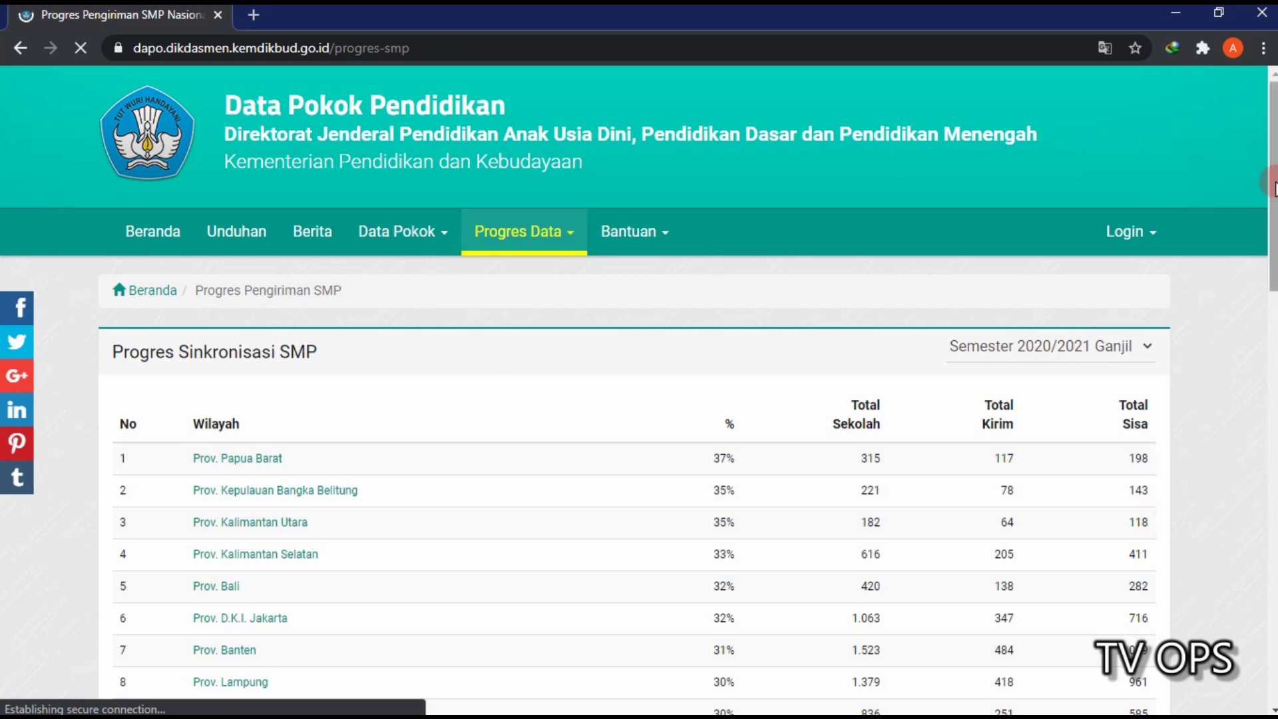
{"action": "scroll", "coordinate": [781, 353], "scroll_direction": "down", "scroll_amount": 5}
{"action": "scroll", "coordinate": [226, 300], "scroll_direction": "down", "scroll_amount": 8}
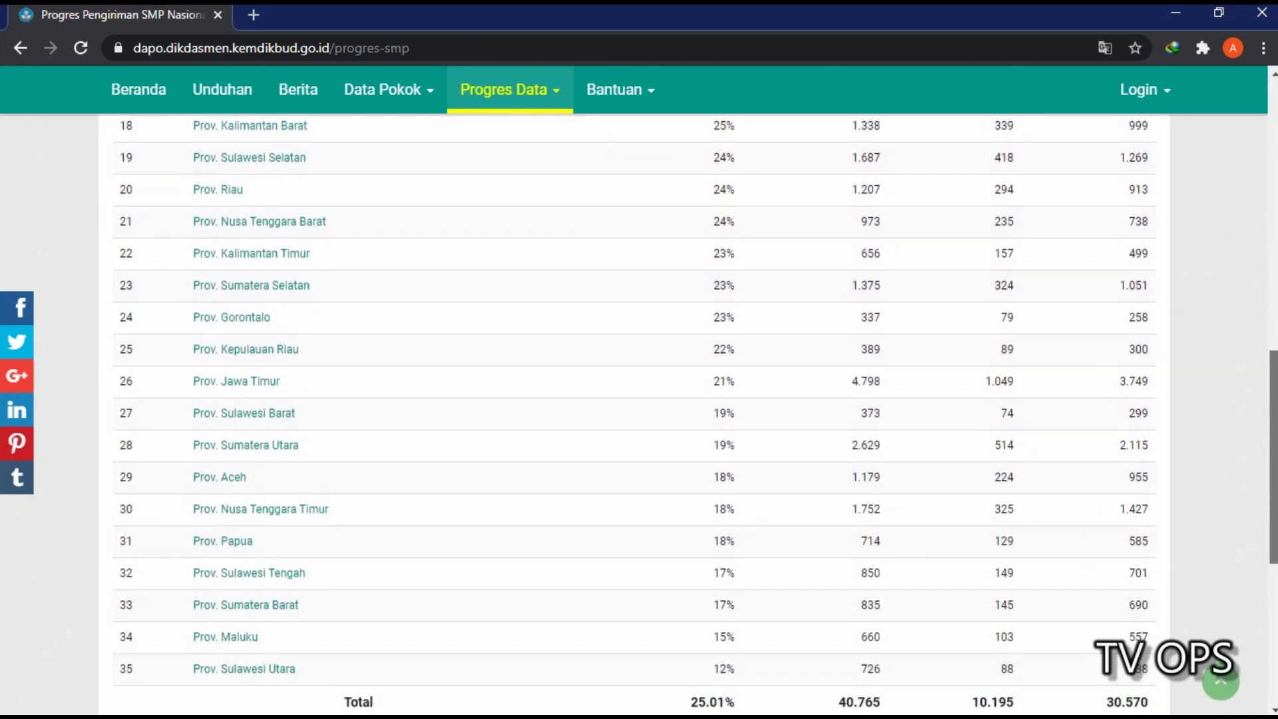
{"action": "left_click", "coordinate": [250, 264]}
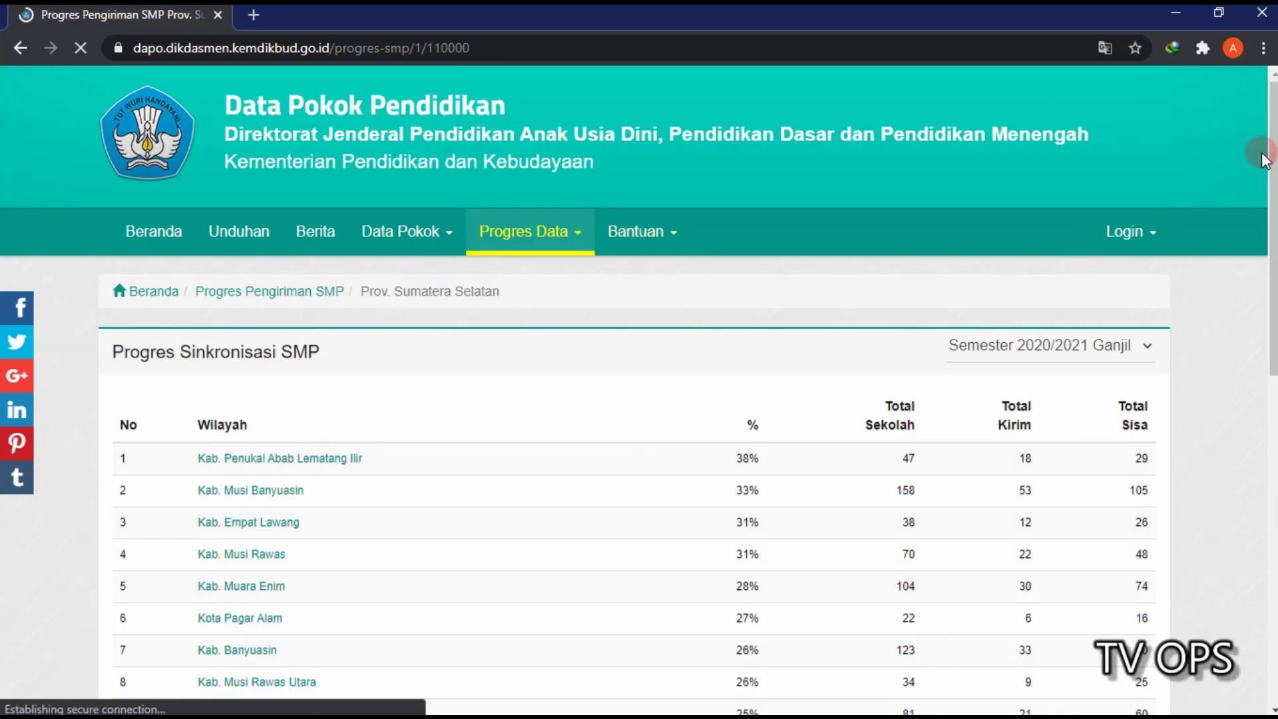
Step: Open the SMP progress of Kec. Madang Suku III within Kab. Ogan Komering Ulu Timur to check each school's last sync
{"action": "left_click_drag", "start_coordinate": [1273, 186], "coordinate": [1272, 506]}
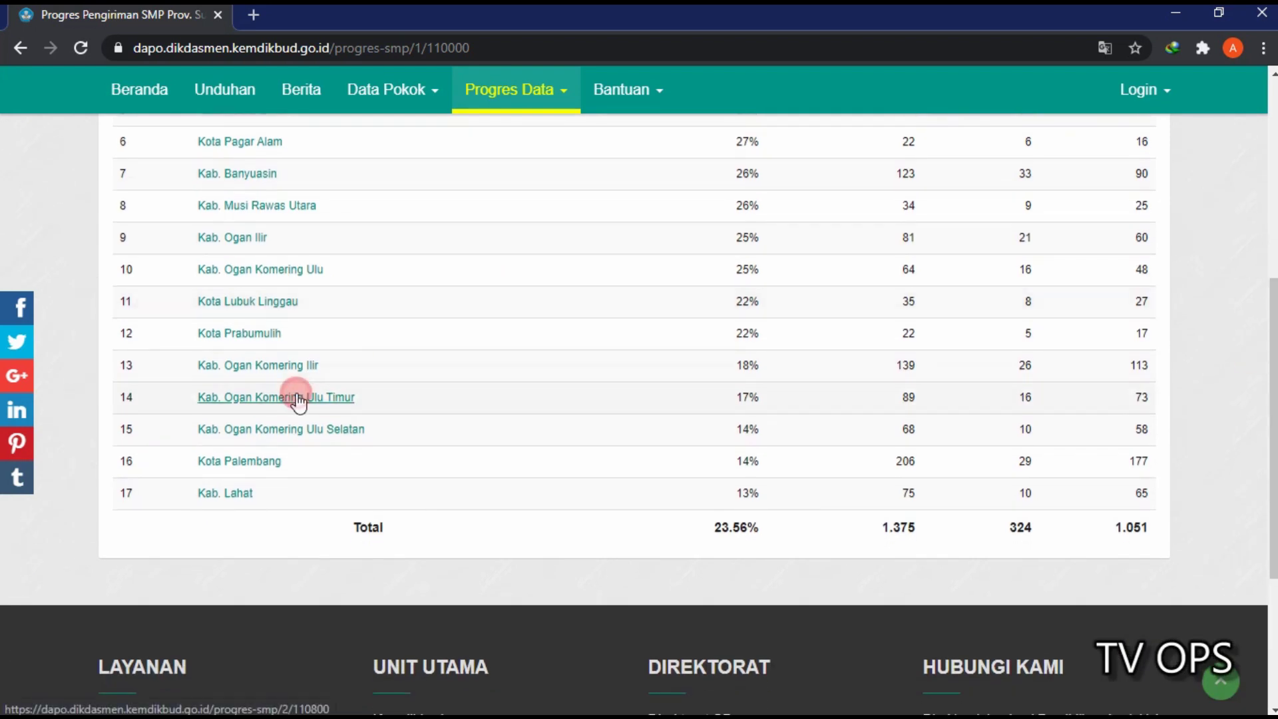
{"action": "left_click", "coordinate": [297, 399]}
{"action": "scroll", "coordinate": [440, 449], "scroll_direction": "down", "scroll_amount": 8}
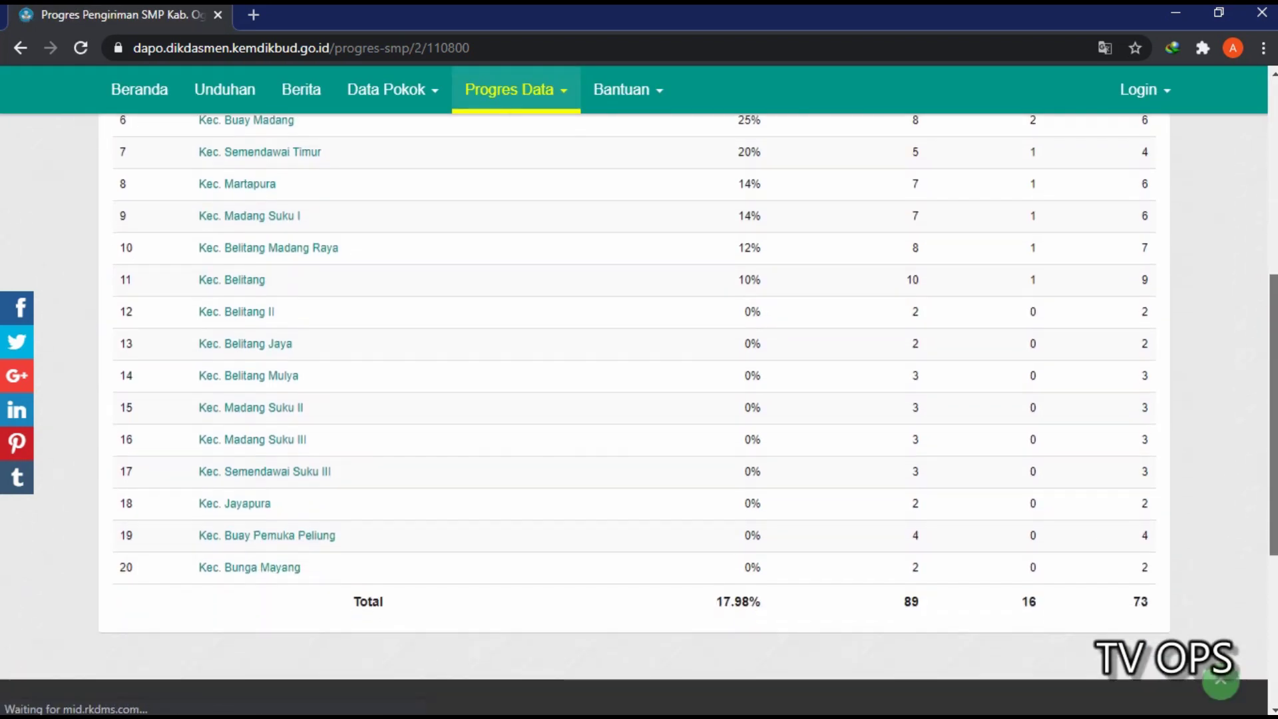
{"action": "left_click", "coordinate": [269, 439]}
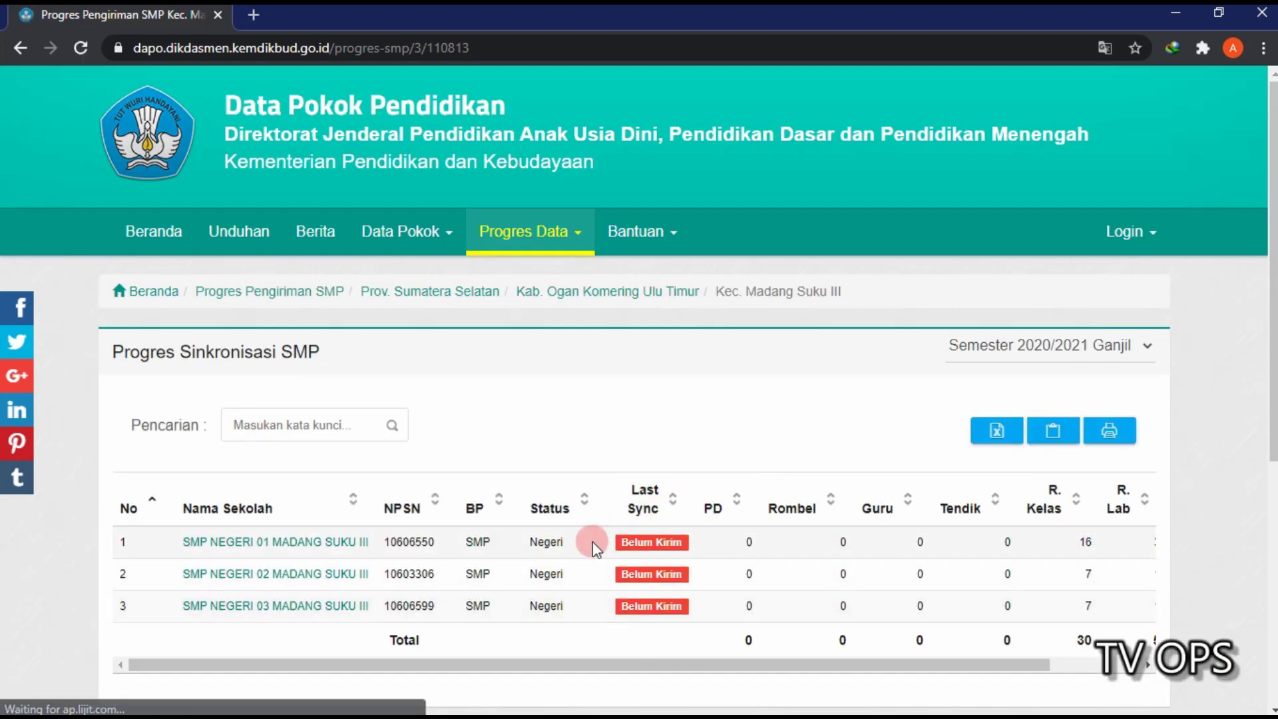
Step: Switch to Aplikasi Dapodik and examine the lower part of its dashboard
{"action": "left_click", "coordinate": [259, 18]}
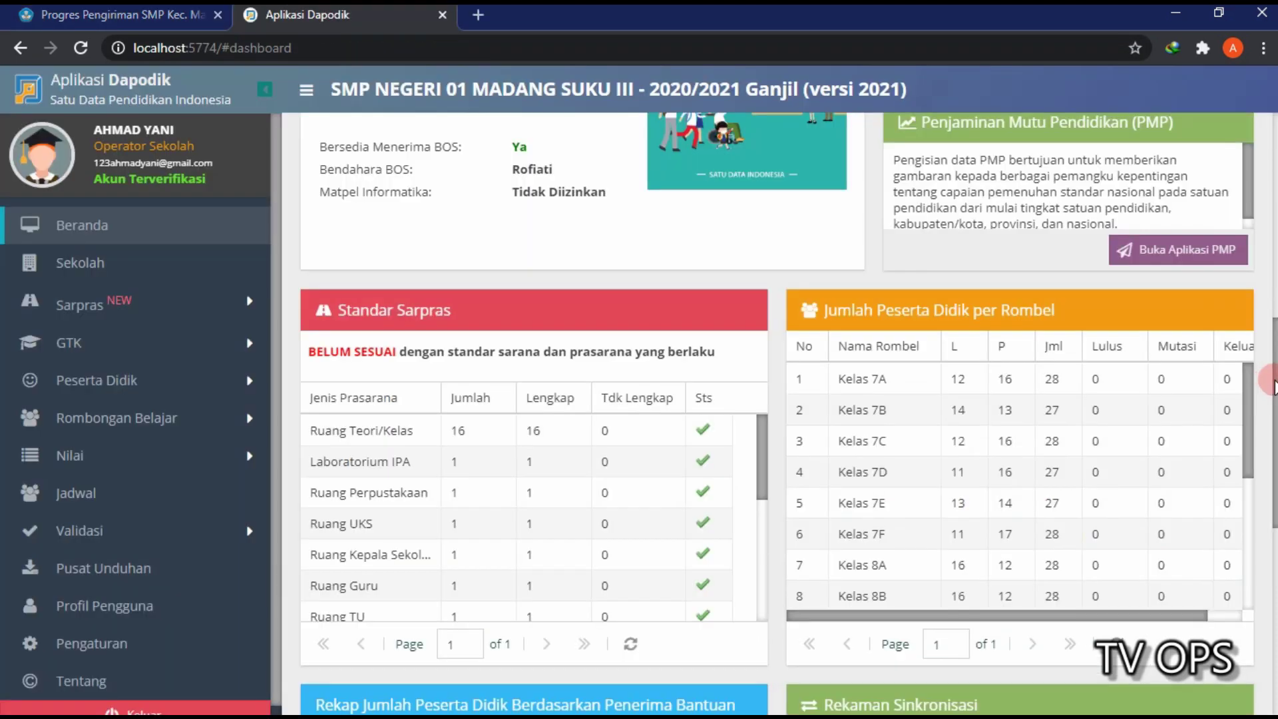
{"action": "scroll", "coordinate": [776, 413], "scroll_direction": "down", "scroll_amount": 4}
{"action": "scroll", "coordinate": [776, 412], "scroll_direction": "down", "scroll_amount": 4}
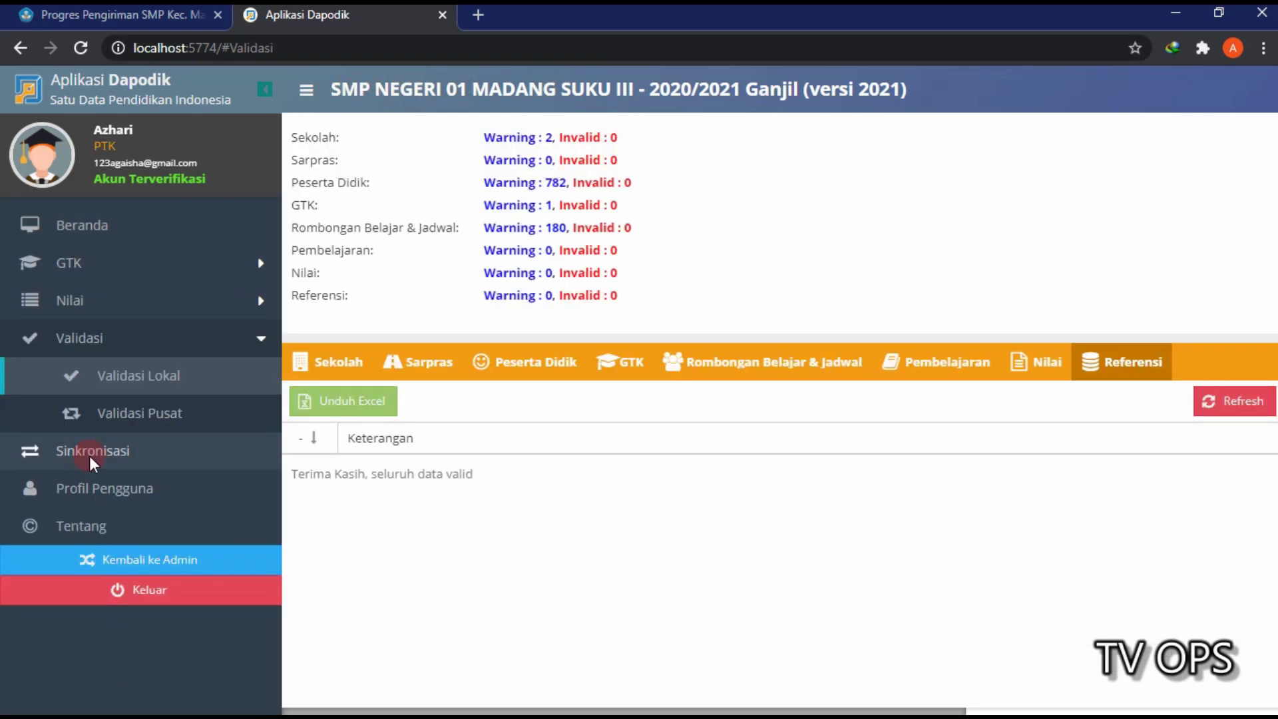
Step: Start Sinkronisasi, agree to continue despite the warning data, and advance the confirmation sheet to step 2
{"action": "left_click", "coordinate": [89, 455]}
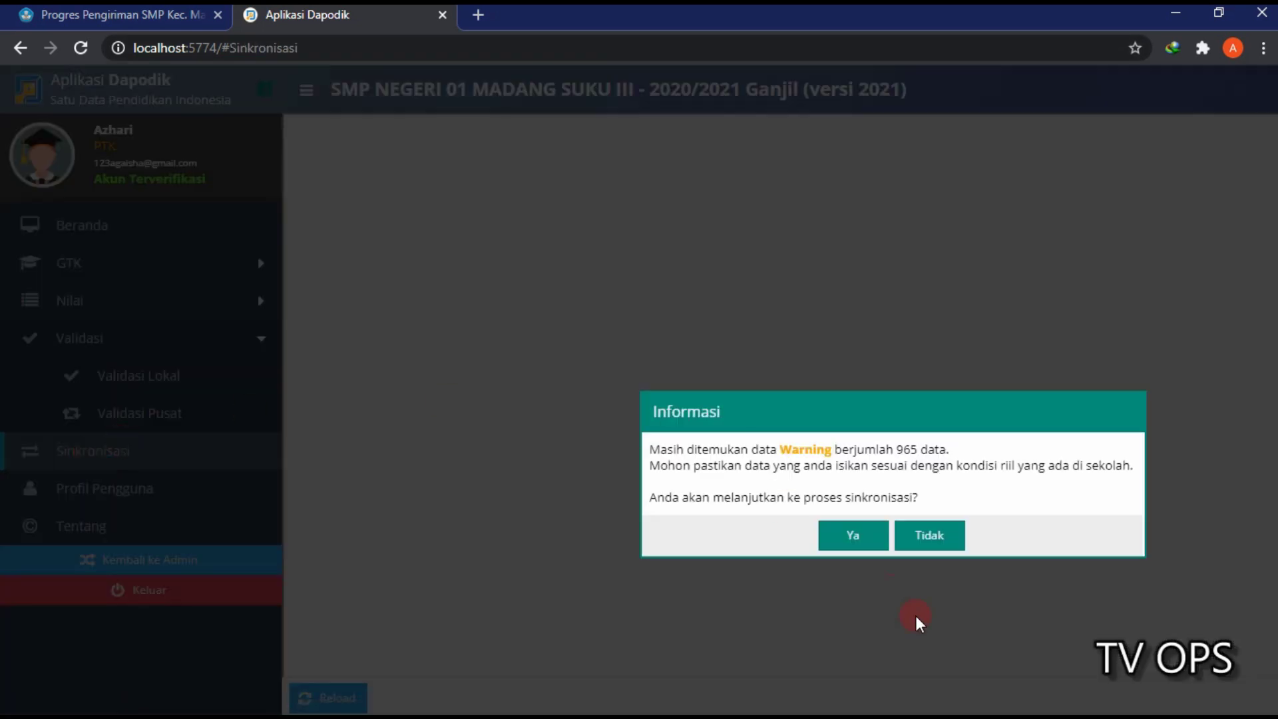
{"action": "left_click", "coordinate": [849, 541]}
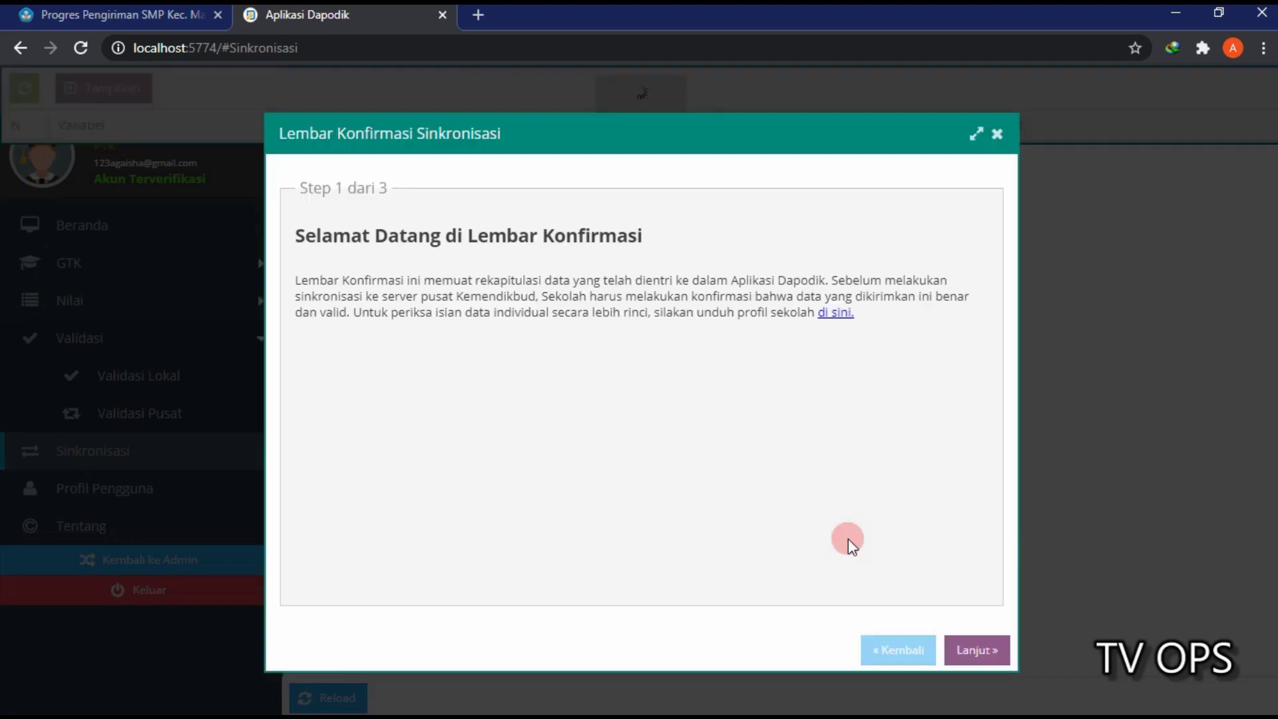
{"action": "left_click", "coordinate": [977, 651]}
Step: Expand the GTK group in the confirmation sheet and mark its five items as confirmed
{"action": "left_click", "coordinate": [383, 305]}
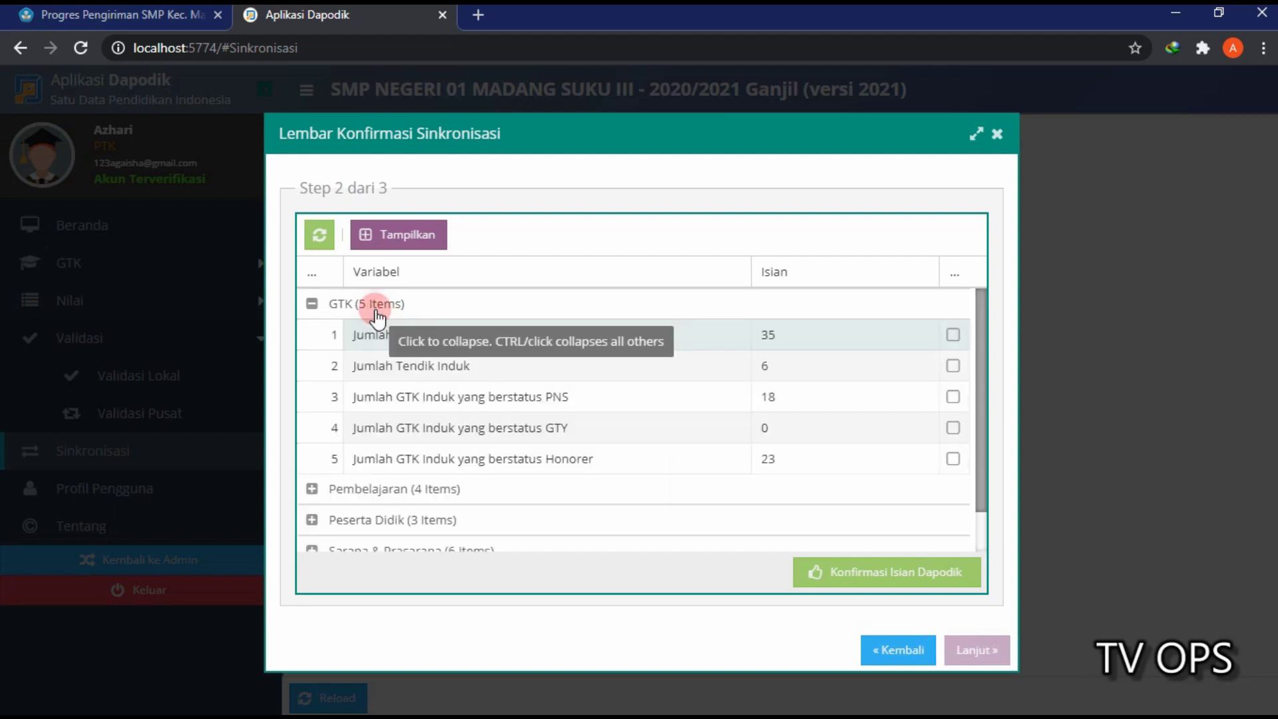
{"action": "left_click", "coordinate": [953, 365]}
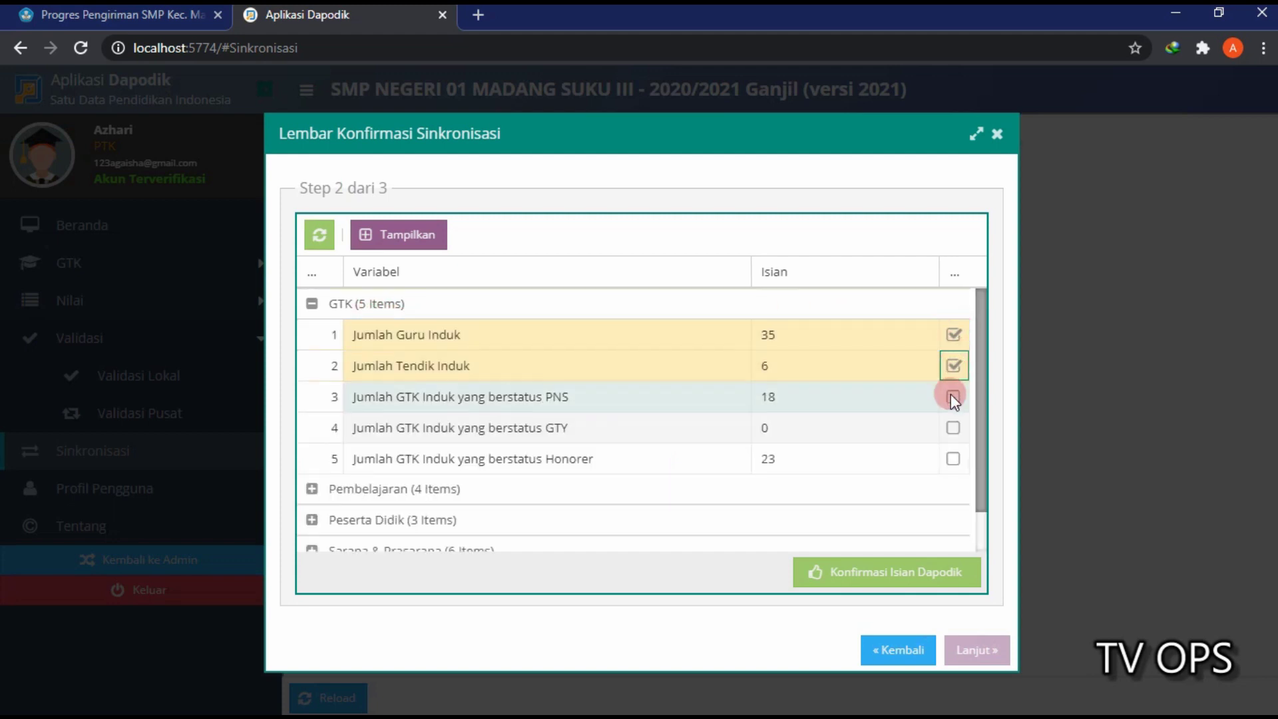
{"action": "left_click", "coordinate": [953, 397]}
{"action": "left_click", "coordinate": [953, 427]}
{"action": "left_click", "coordinate": [953, 459]}
Step: Expand all groups in the confirmation sheet and confirm the four Pembelajaran items, dismissing the Internet Download Manager registration popup
{"action": "scroll", "coordinate": [978, 446], "scroll_direction": "down", "scroll_amount": 1}
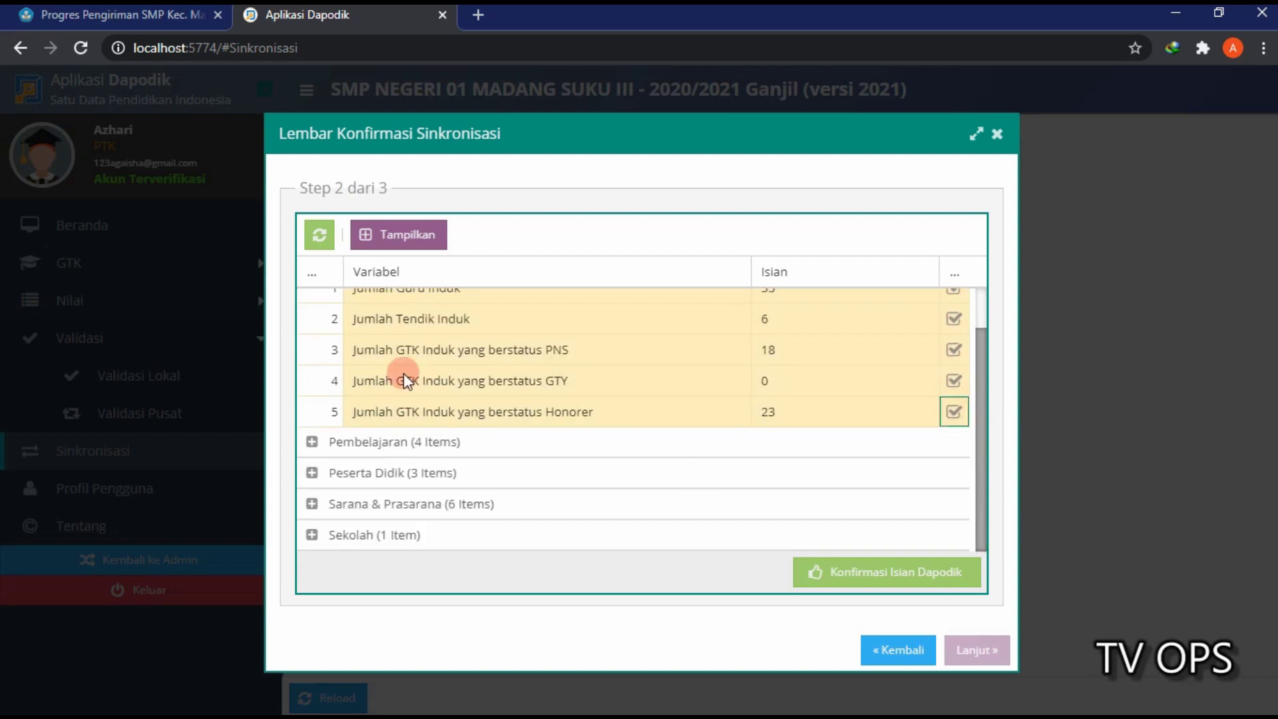
{"action": "left_click", "coordinate": [393, 234]}
{"action": "left_click", "coordinate": [953, 473]}
{"action": "left_click", "coordinate": [953, 504]}
{"action": "left_click", "coordinate": [953, 534]}
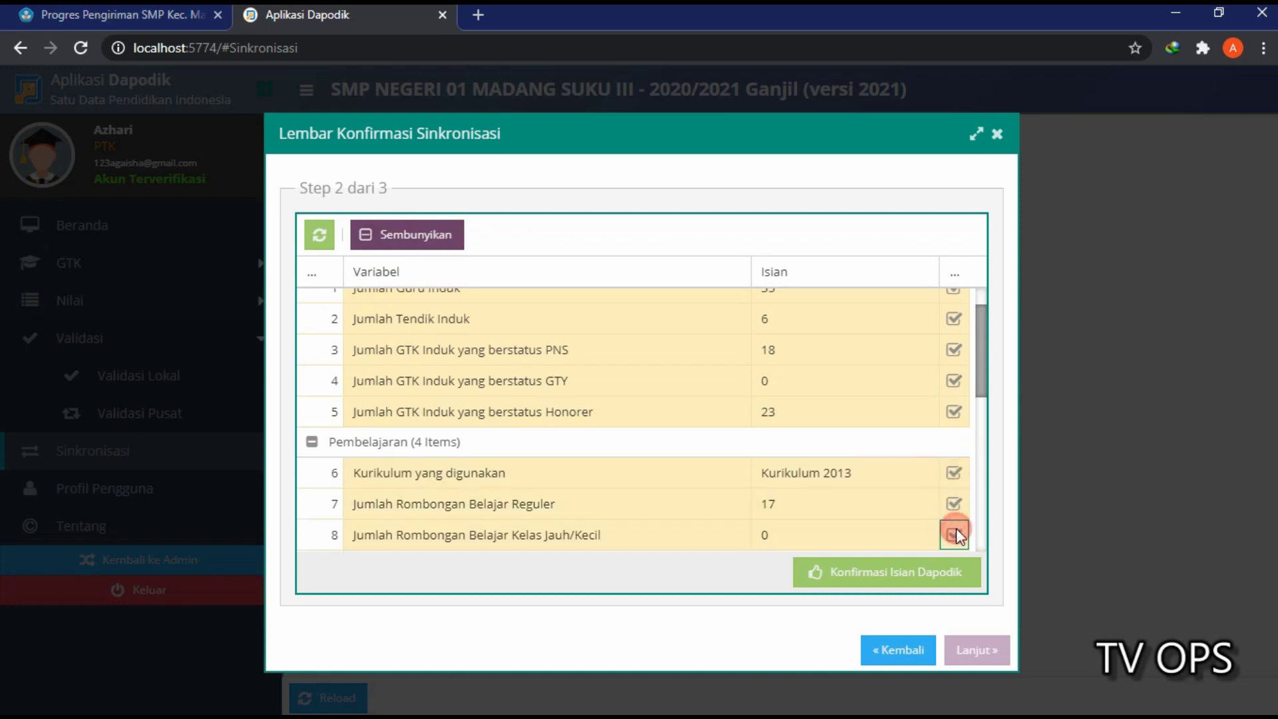
{"action": "left_click", "coordinate": [818, 287]}
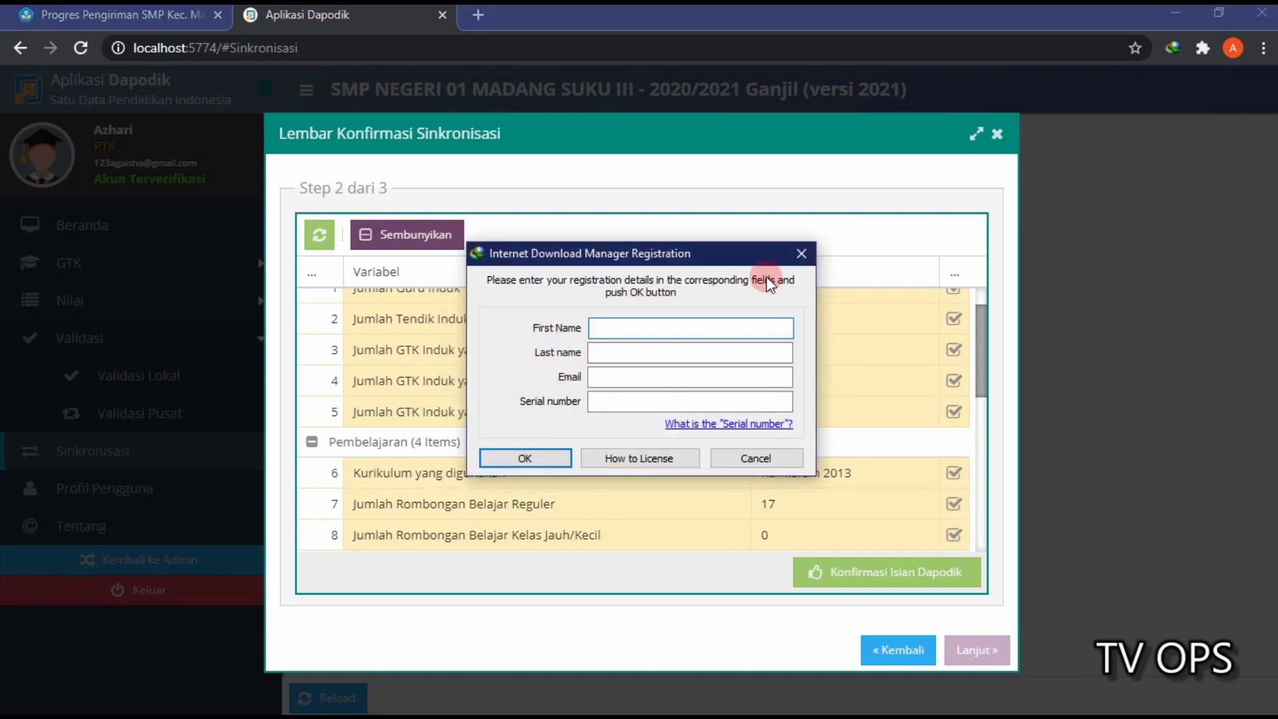
{"action": "left_click", "coordinate": [812, 244]}
{"action": "left_click_drag", "start_coordinate": [977, 332], "coordinate": [990, 399]}
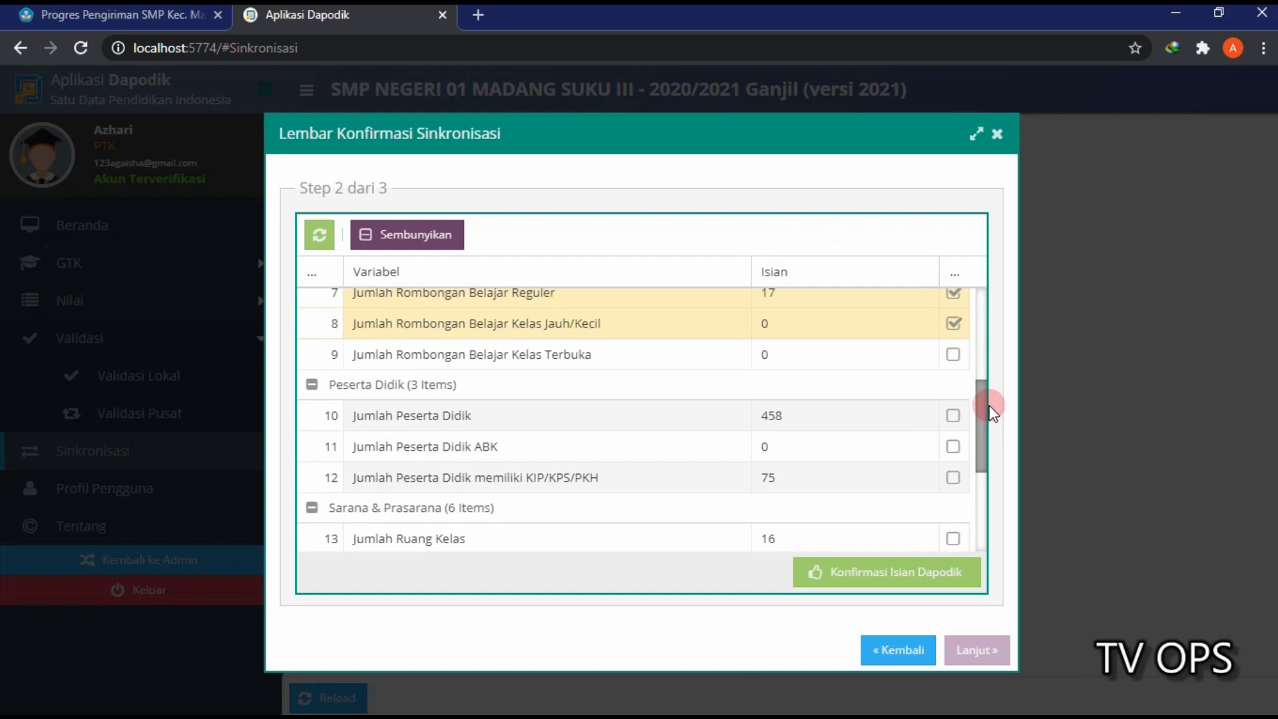
{"action": "left_click", "coordinate": [953, 354]}
Step: Mark the three Peserta Didik items in the confirmation sheet as confirmed
{"action": "left_click", "coordinate": [953, 416]}
{"action": "left_click", "coordinate": [953, 446]}
{"action": "left_click", "coordinate": [953, 478]}
Step: Mark the six Sarana & Prasarana items and the Sekolah item Bersedia Menerima BOS as confirmed
{"action": "left_click", "coordinate": [953, 538]}
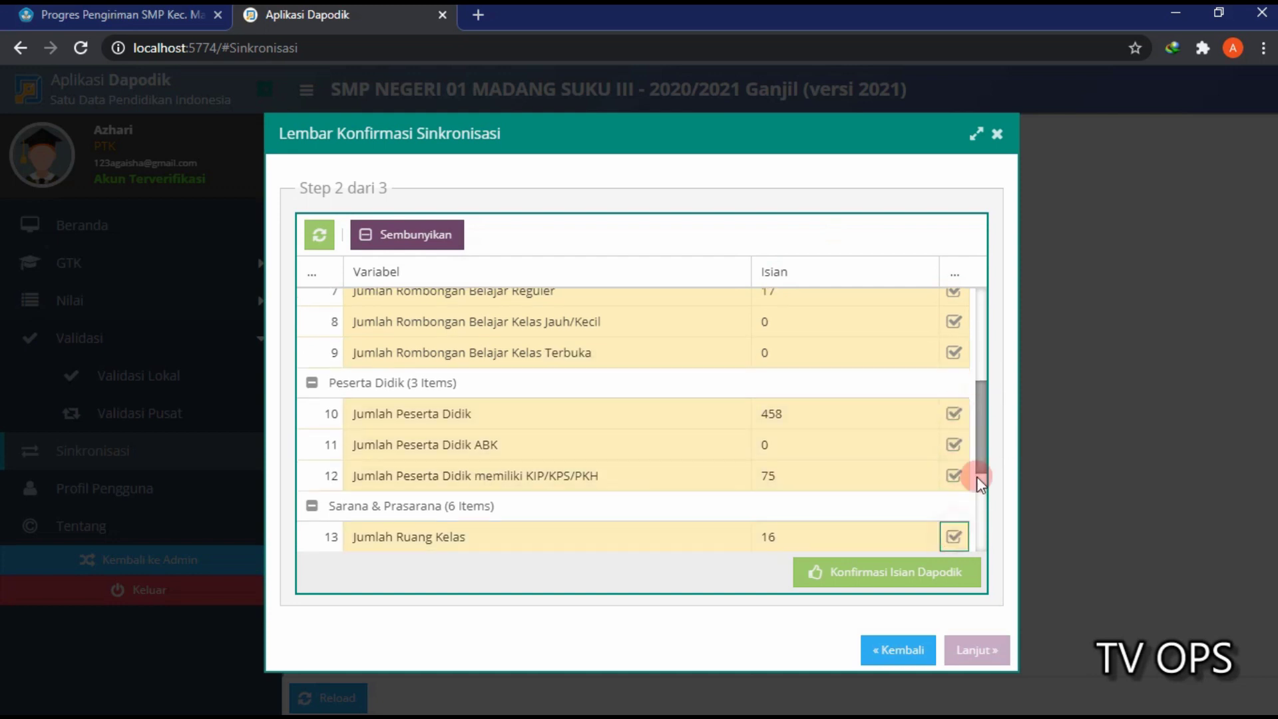
{"action": "scroll", "coordinate": [981, 476], "scroll_direction": "down", "scroll_amount": 3}
{"action": "left_click", "coordinate": [953, 351]}
{"action": "left_click", "coordinate": [953, 382]}
{"action": "left_click", "coordinate": [953, 412]}
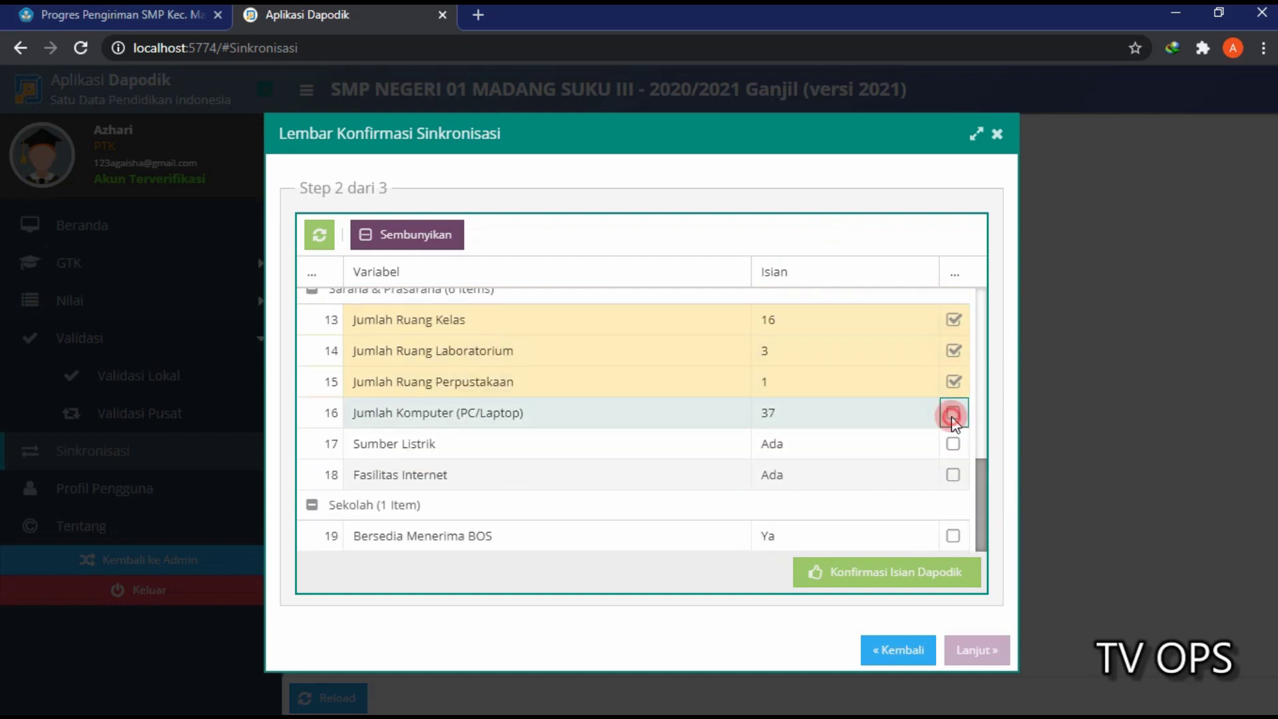
{"action": "left_click", "coordinate": [953, 444]}
{"action": "left_click", "coordinate": [953, 474]}
{"action": "left_click", "coordinate": [953, 536]}
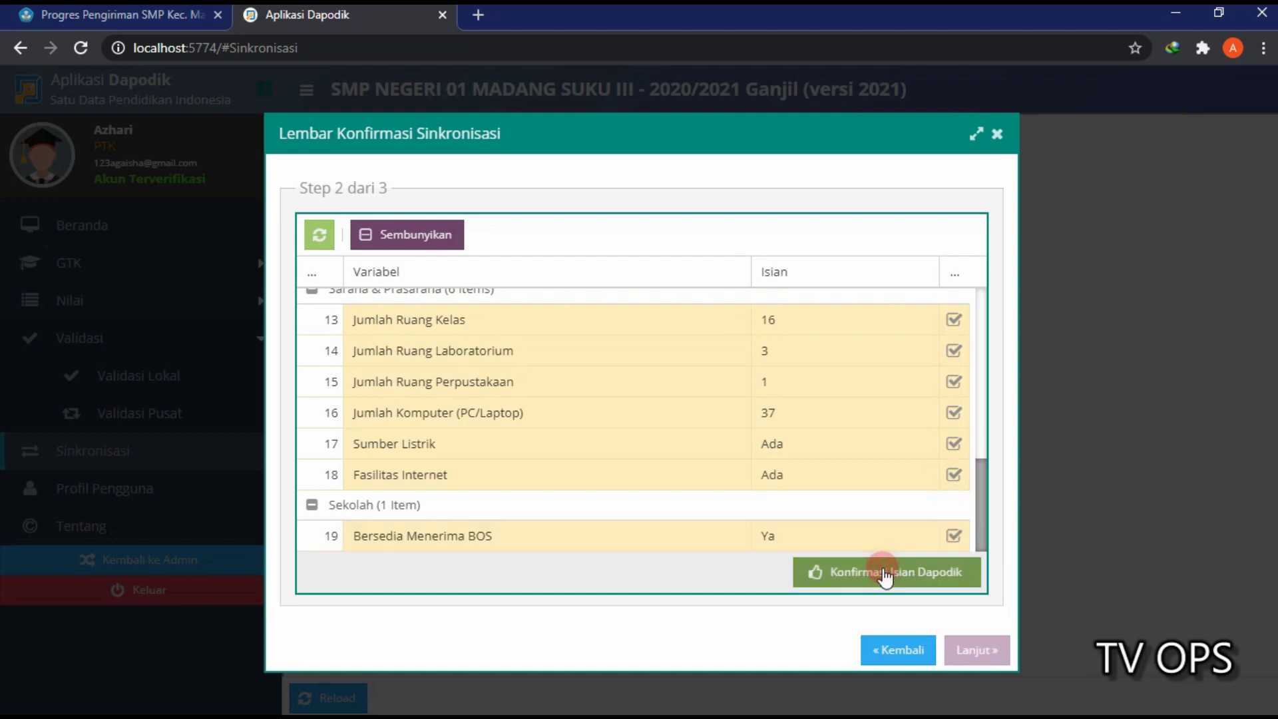
Step: Submit the confirmed Dapodik entries and accept the Pernyataan Integritas Data Dapodik in step 3 of the confirmation sheet
{"action": "left_click", "coordinate": [891, 573]}
{"action": "left_click", "coordinate": [601, 606]}
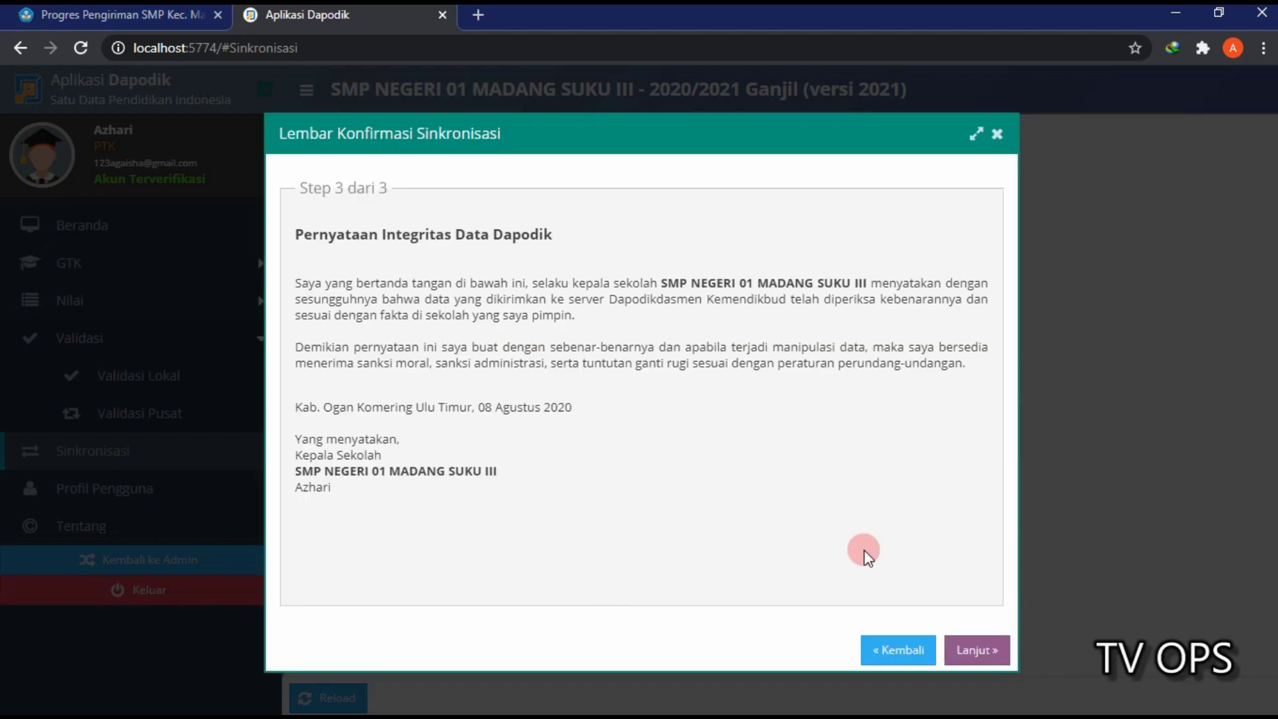
{"action": "left_click", "coordinate": [977, 649]}
{"action": "left_click", "coordinate": [603, 432]}
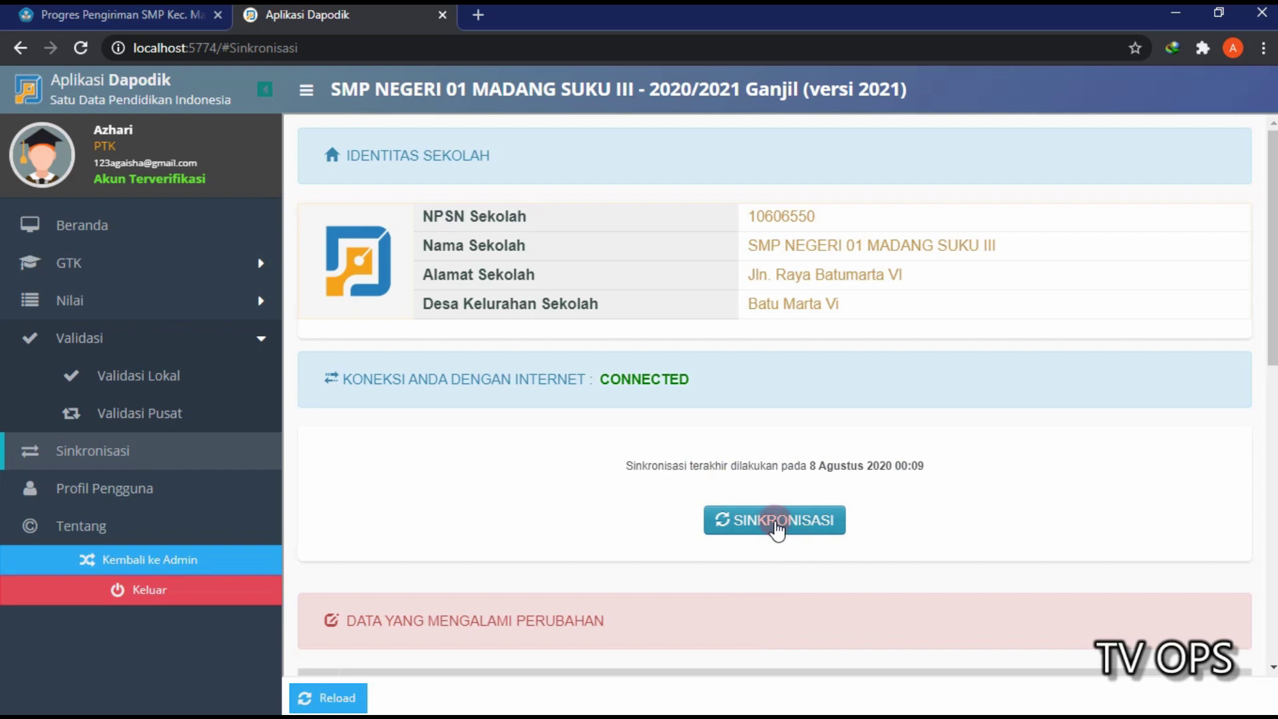
Step: Run the synchronization and check the date and time of the last synchronization
{"action": "left_click", "coordinate": [775, 520]}
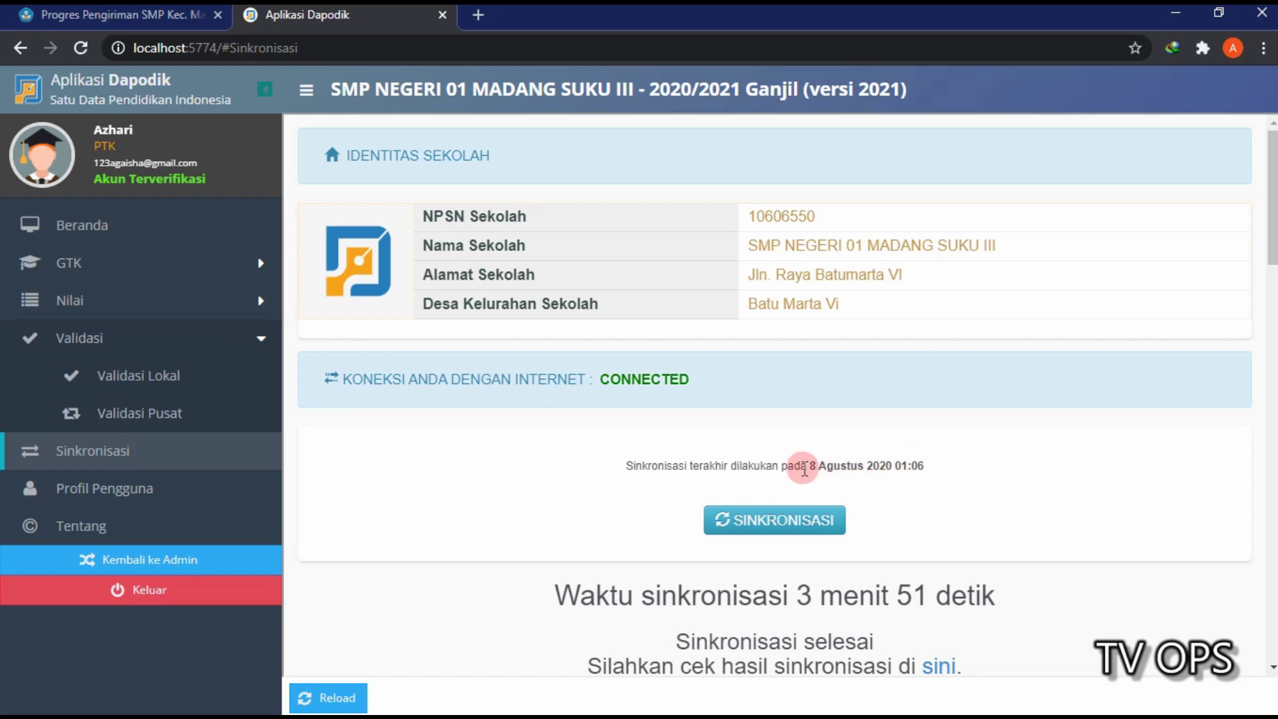
{"action": "left_click_drag", "start_coordinate": [810, 469], "coordinate": [968, 473]}
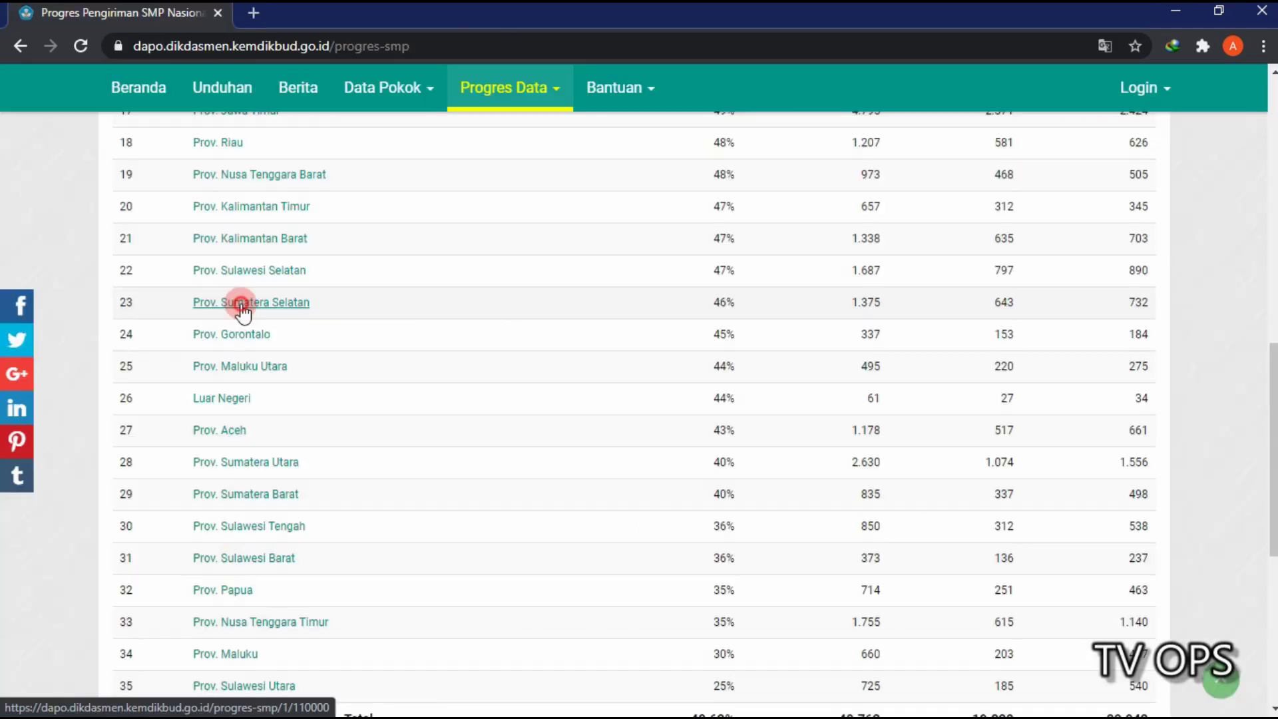
Step: On the Dapodikdasmen website, open the SMP progress of Prov. Sumatera Selatan, Kab. Ogan Komering Ulu Timur, down to Kec. Madang Suku III
{"action": "left_click", "coordinate": [246, 300]}
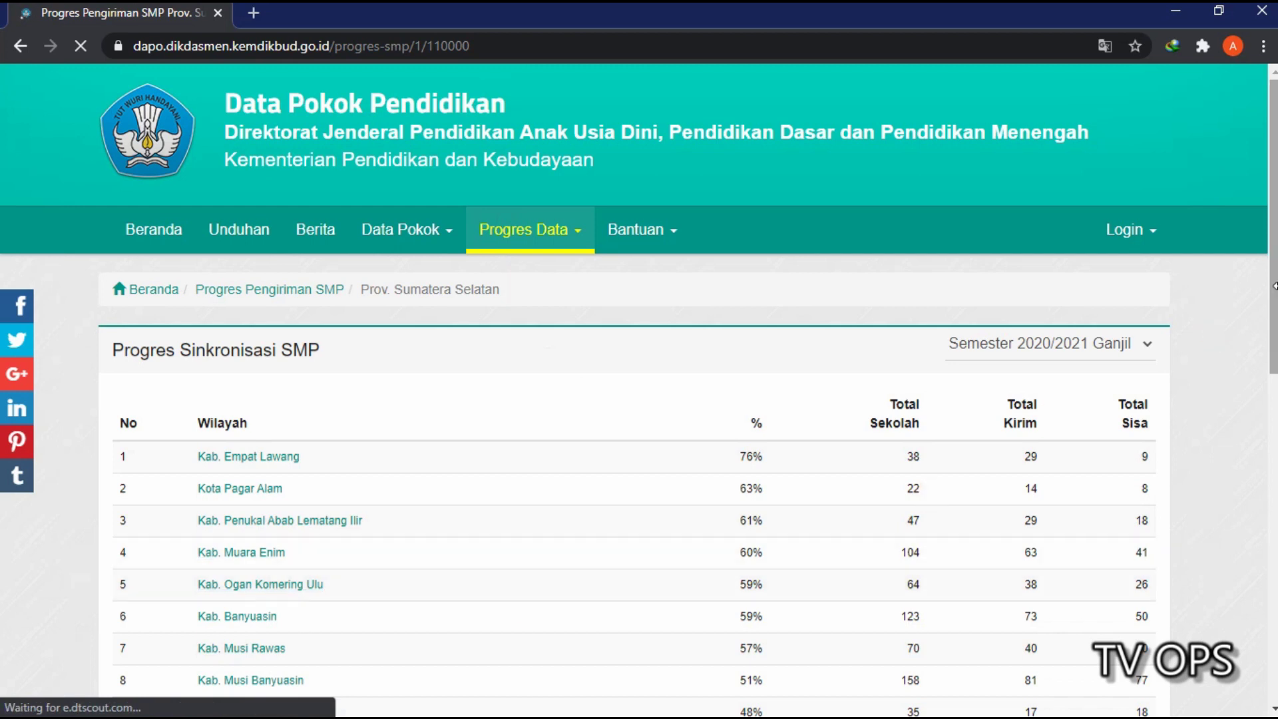
{"action": "scroll", "coordinate": [1271, 279], "scroll_direction": "down", "scroll_amount": 4}
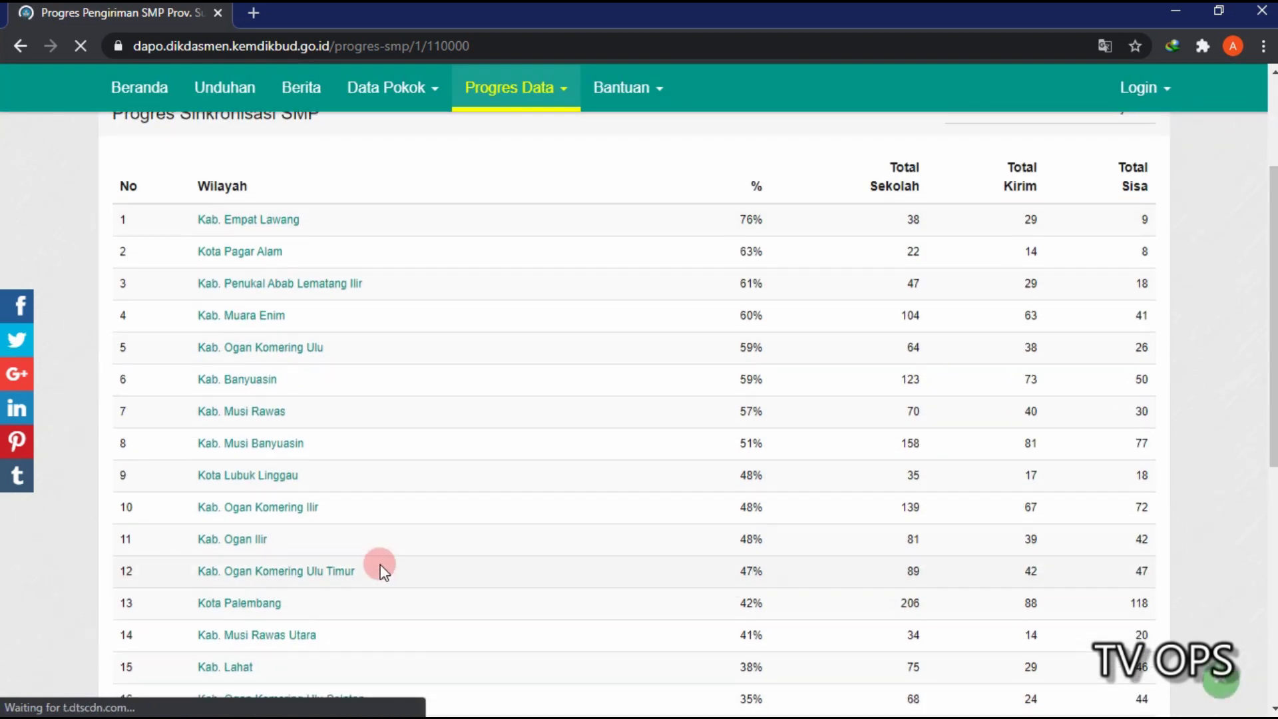
{"action": "left_click", "coordinate": [307, 570]}
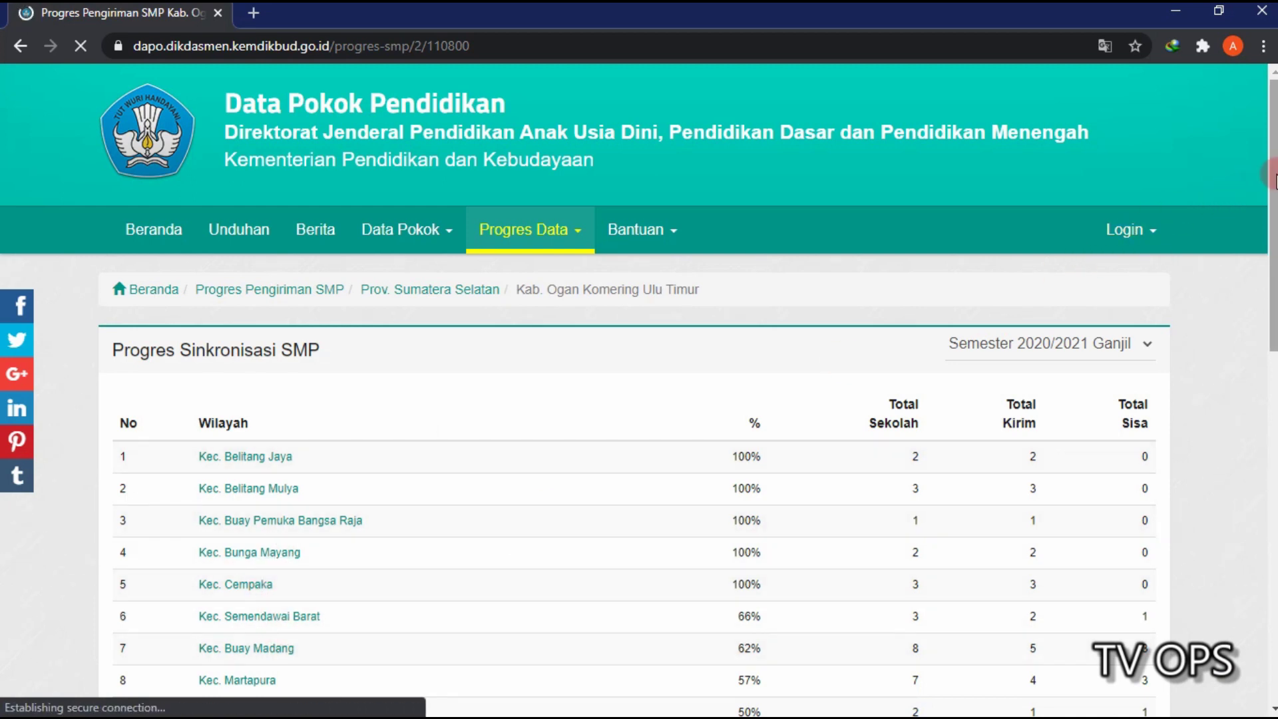
{"action": "left_click_drag", "start_coordinate": [1273, 178], "coordinate": [1273, 360]}
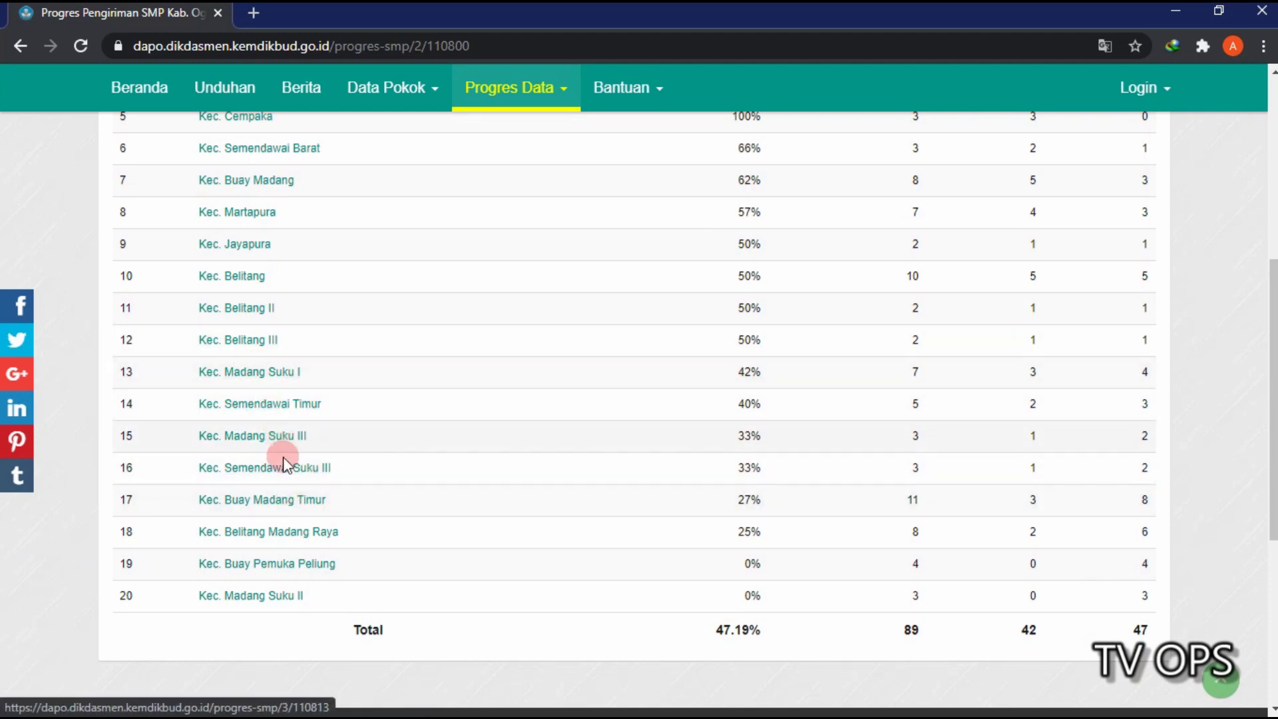
{"action": "left_click", "coordinate": [269, 436]}
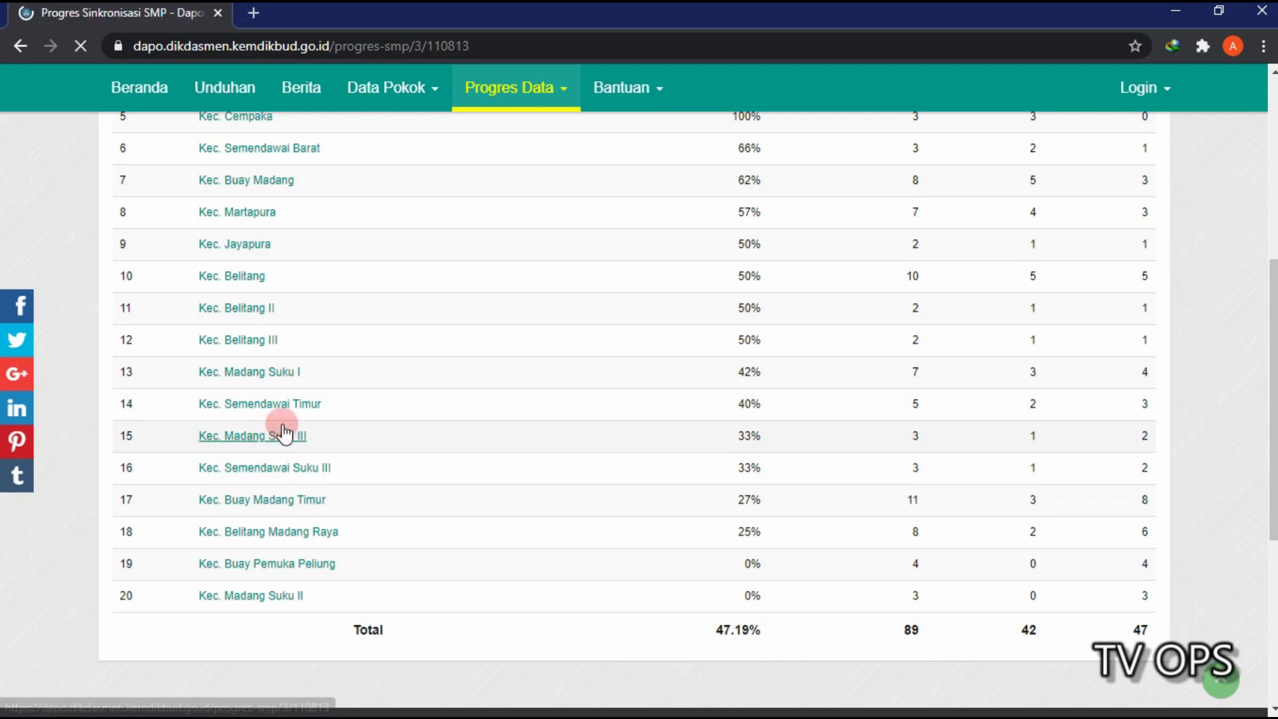